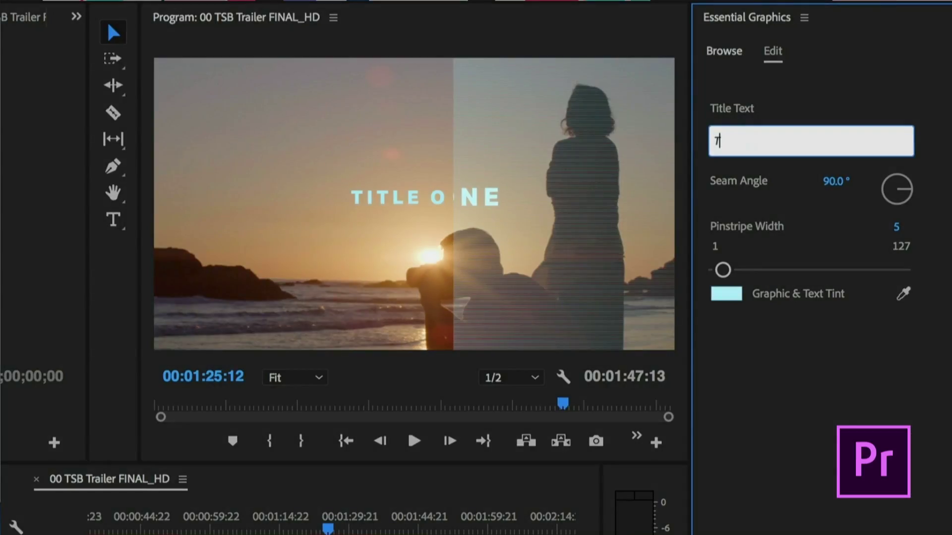
Step: Change the Title Text to 'The Seam Between' and set Pinstripe Width to 19
{"action": "type", "text": "he Sea"}
{"action": "type", "text": "m Between"}
{"action": "key", "text": "Return"}
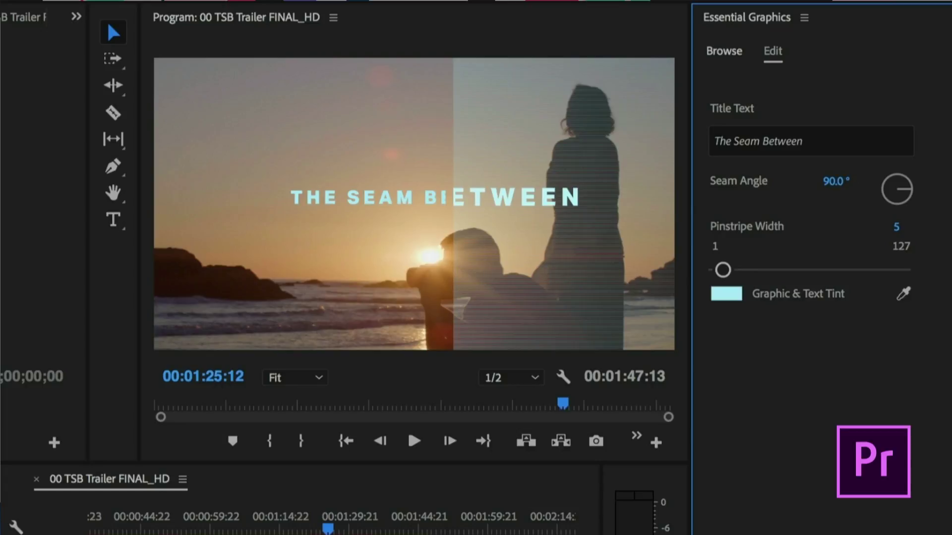
{"action": "left_click_drag", "start_coordinate": [723, 270], "coordinate": [741, 270]}
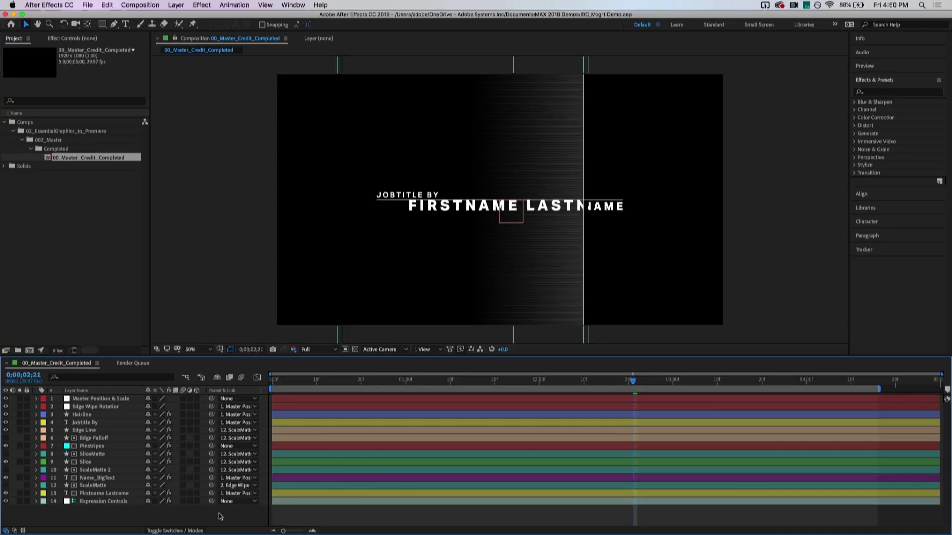
Step: Open the master credit composition in Essential Graphics from the timeline's context menu
{"action": "right_click", "coordinate": [219, 512]}
{"action": "left_click", "coordinate": [243, 505]}
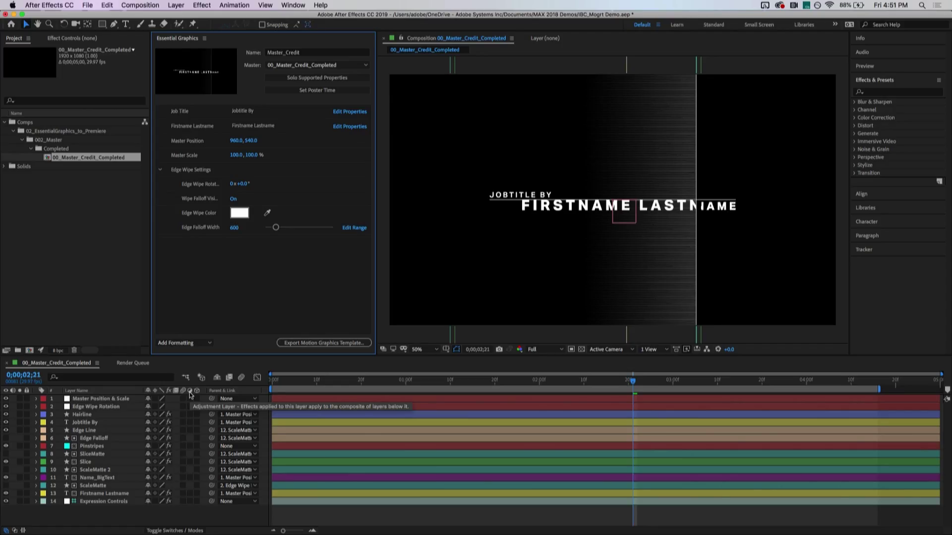
Step: Expand layers 1 and 2, then scroll the maximized timeline to review every layer's properties
{"action": "left_click", "coordinate": [288, 78]}
{"action": "key", "text": "grave"}
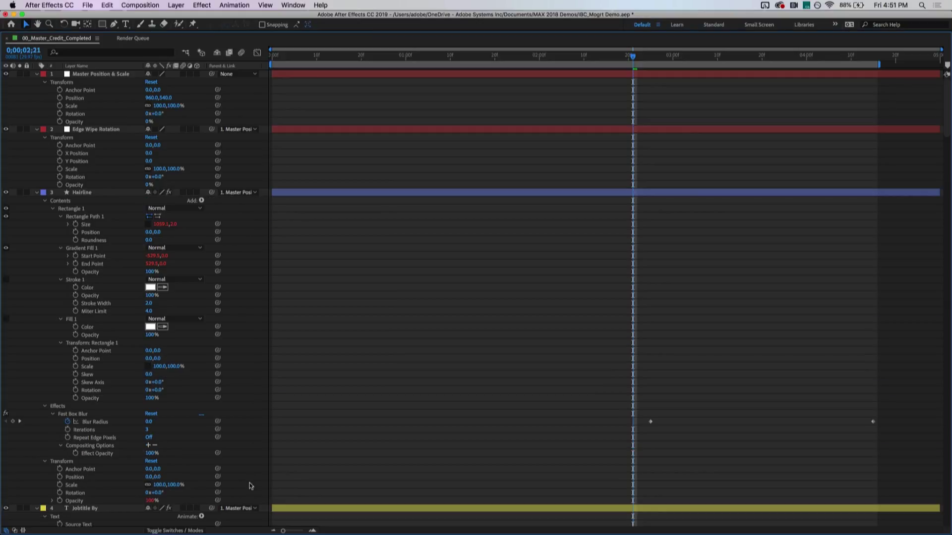
{"action": "scroll", "coordinate": [250, 486], "scroll_direction": "down", "scroll_amount": 10}
{"action": "scroll", "coordinate": [251, 486], "scroll_direction": "down", "scroll_amount": 15}
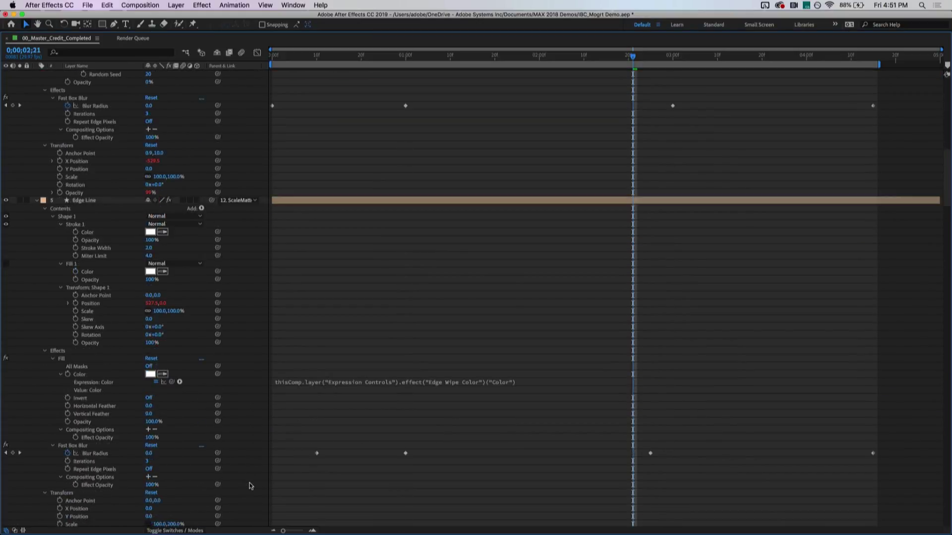
{"action": "scroll", "coordinate": [250, 486], "scroll_direction": "down", "scroll_amount": 10}
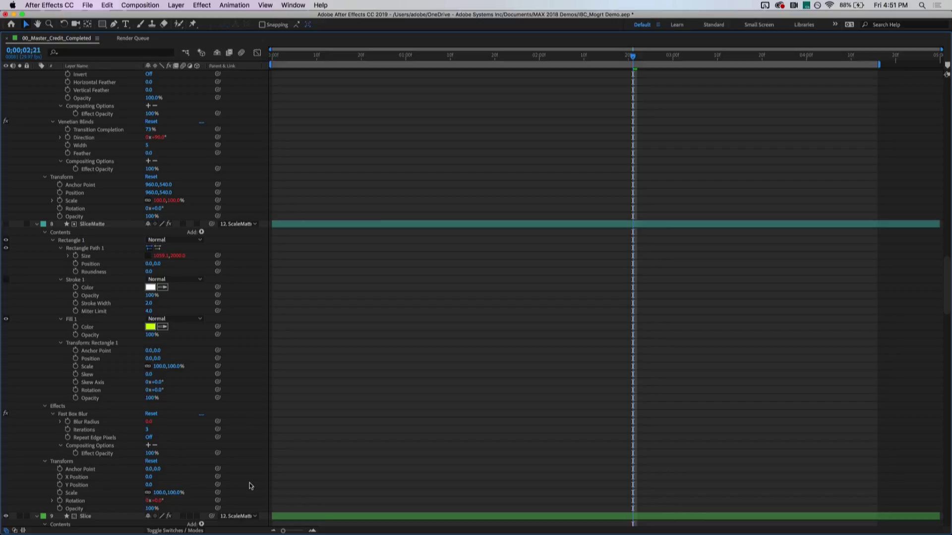
{"action": "scroll", "coordinate": [250, 486], "scroll_direction": "down", "scroll_amount": 15}
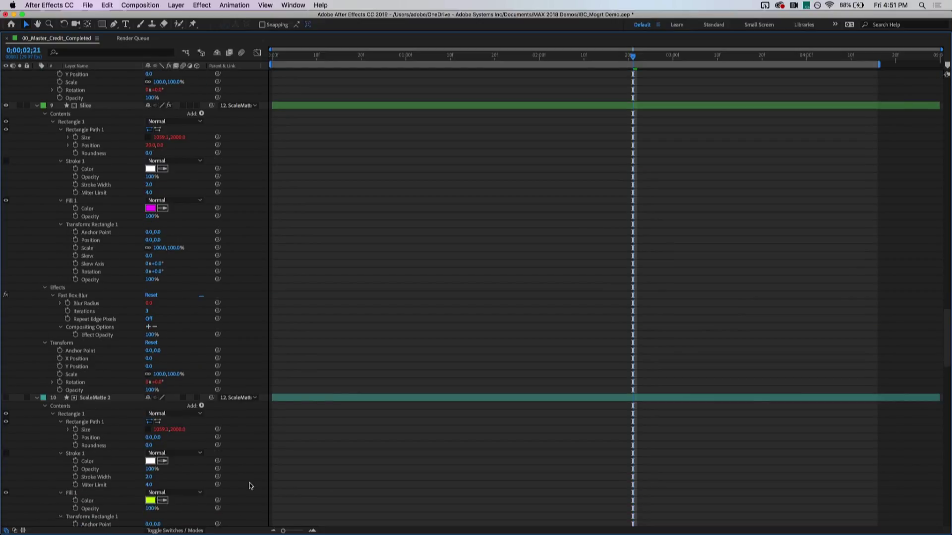
{"action": "key", "text": "grave"}
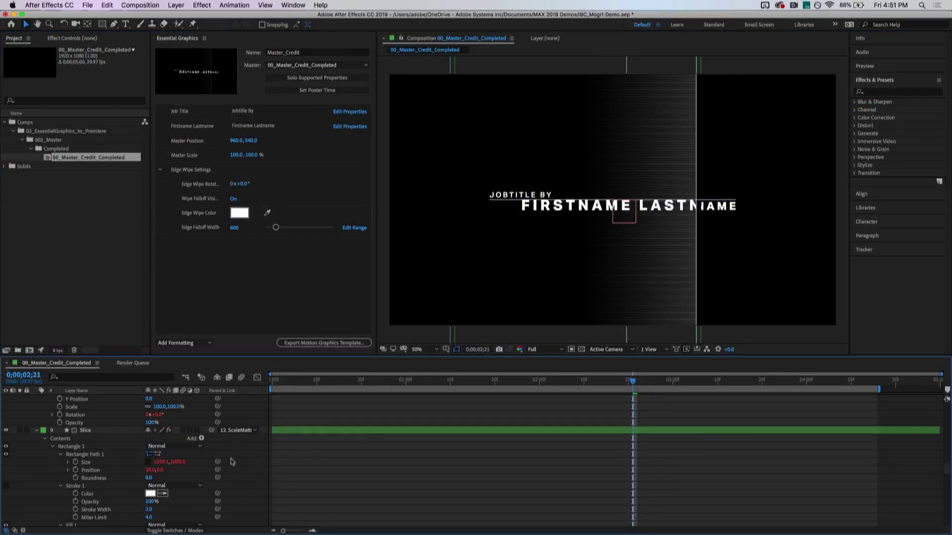
{"action": "scroll", "coordinate": [226, 445], "scroll_direction": "up", "scroll_amount": 20}
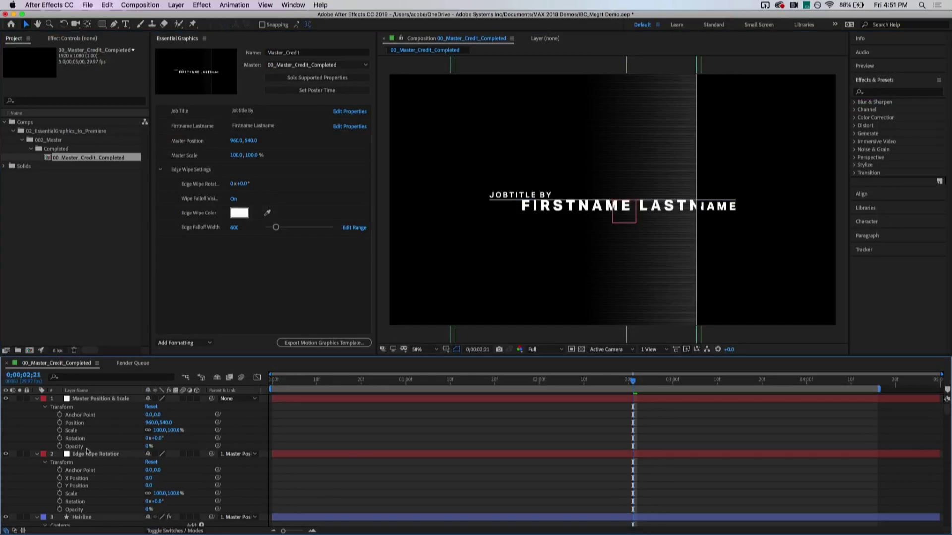
Step: Add layer 1's Opacity to the Essential Graphics panel as an editable template property
{"action": "left_click_drag", "start_coordinate": [74, 446], "coordinate": [254, 303]}
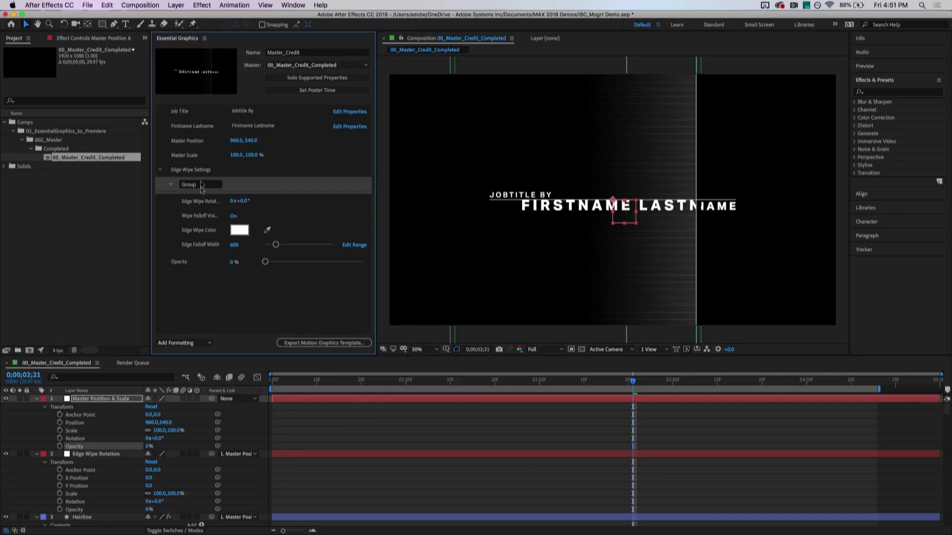
Step: Rename the group Transforms, move it to the top, and nest Master Position and Master Scale inside
{"action": "left_click", "coordinate": [194, 186]}
{"action": "type", "text": "Transforms"}
{"action": "key", "text": "Return"}
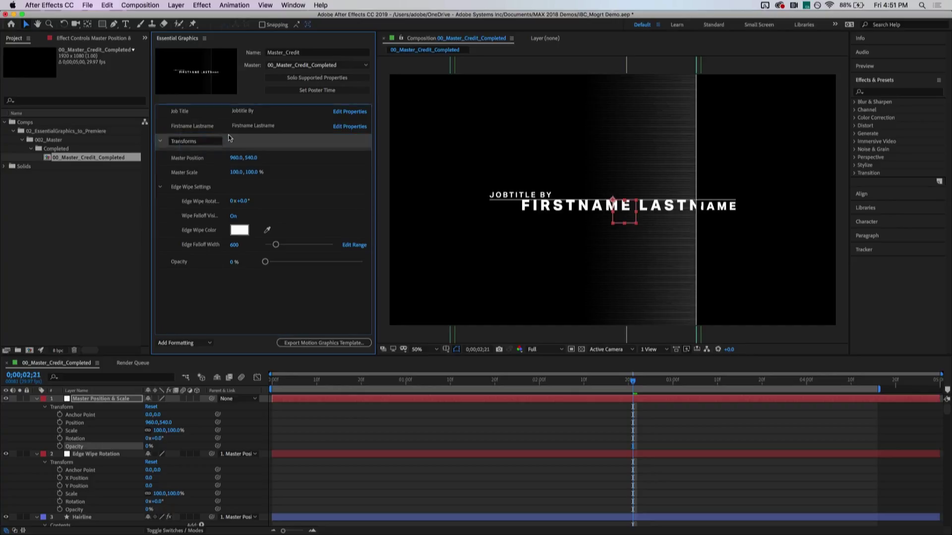
{"action": "left_click_drag", "start_coordinate": [229, 141], "coordinate": [299, 166]}
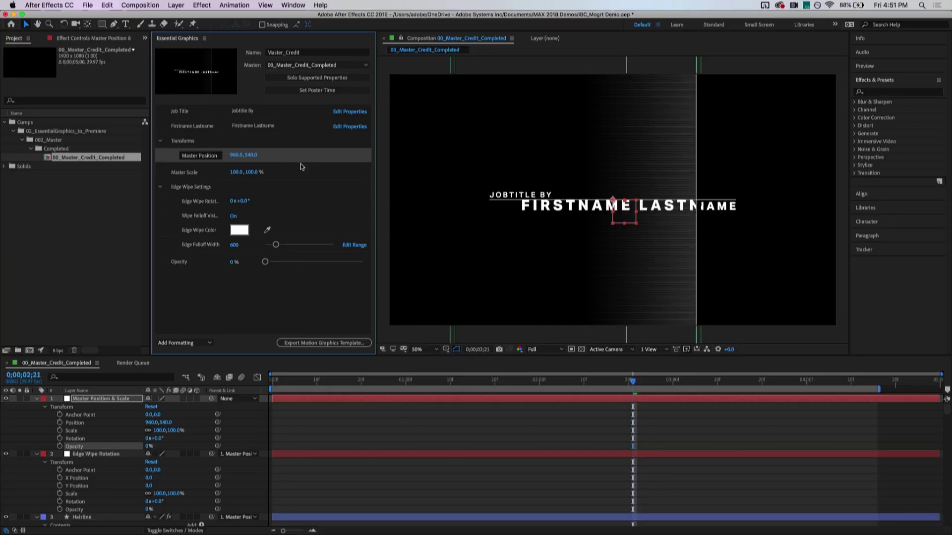
{"action": "left_click", "coordinate": [300, 165]}
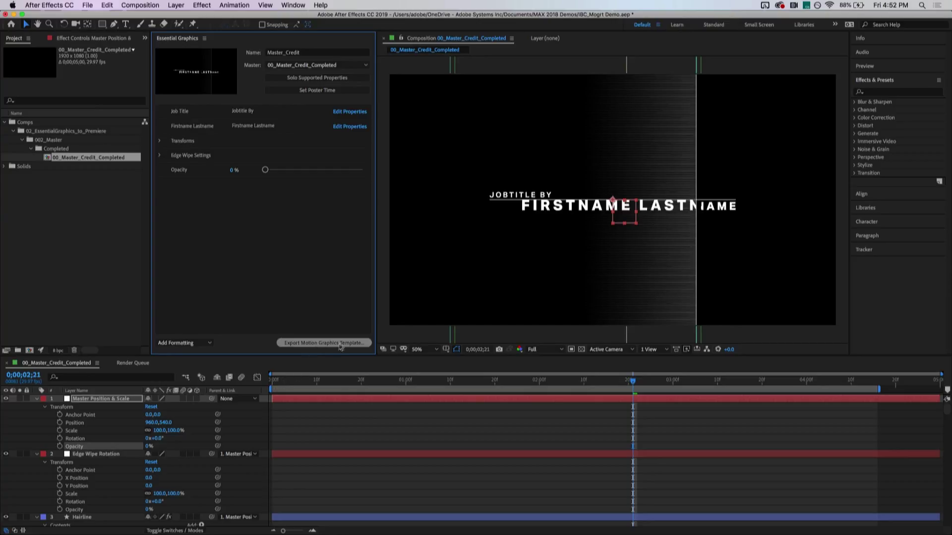
{"action": "left_click", "coordinate": [315, 54]}
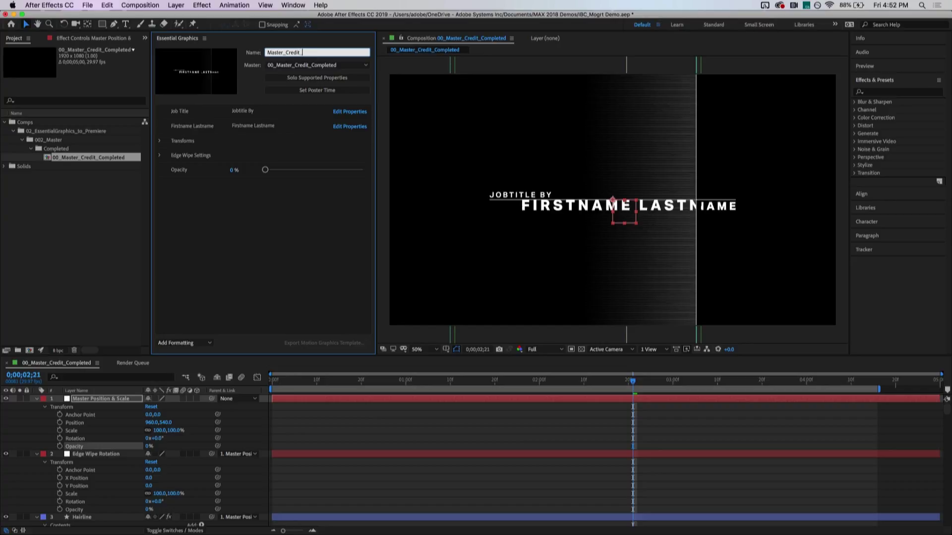
Step: Rename the template Master_Credit_IBC and start the Motion Graphics Template export
{"action": "type", "text": "_IBC"}
{"action": "key", "text": "Return"}
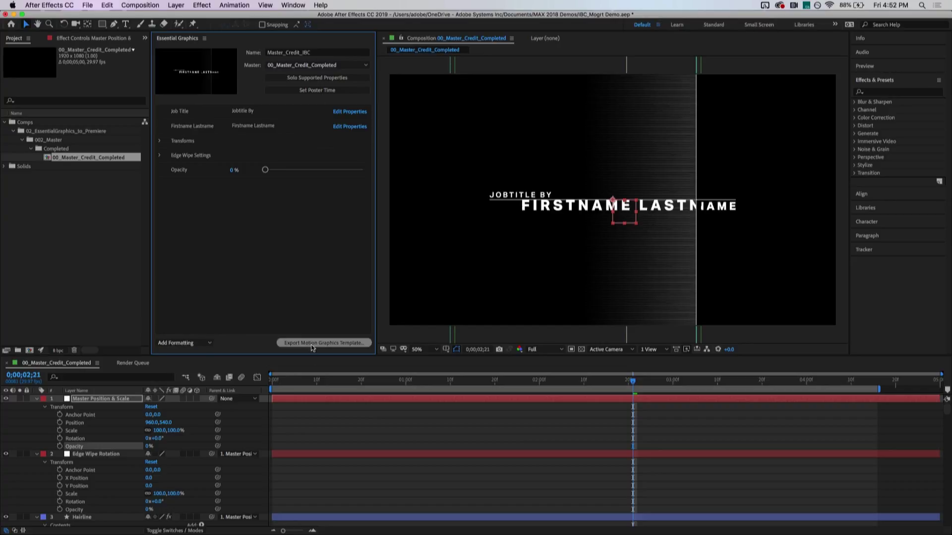
{"action": "left_click", "coordinate": [312, 345]}
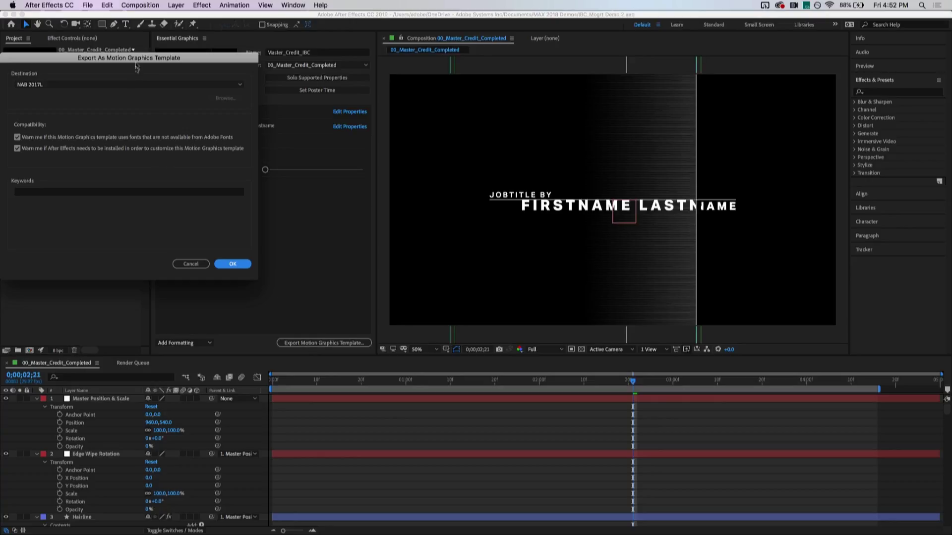
Step: Export Master_Credit_IBC as a Motion Graphics Template to the IBC 2018 library
{"action": "left_click_drag", "start_coordinate": [138, 60], "coordinate": [395, 86]}
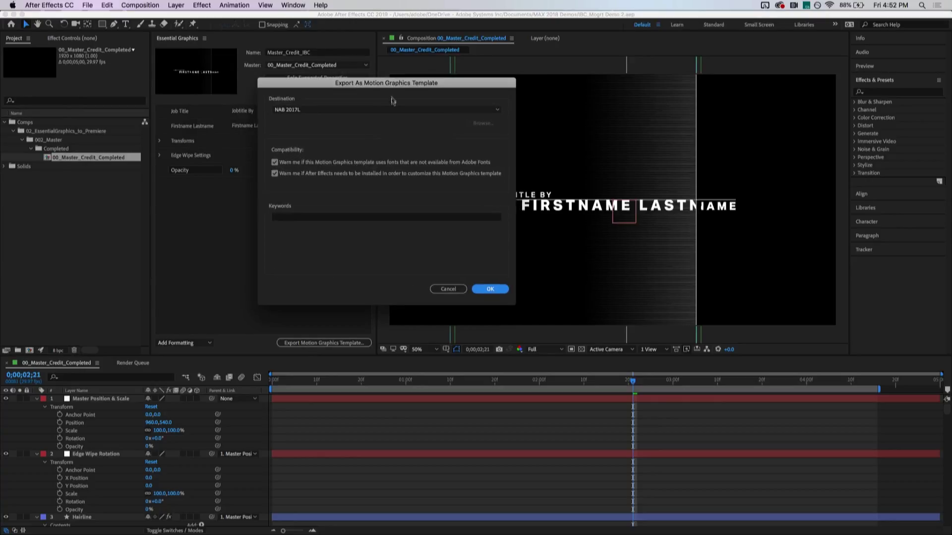
{"action": "left_click", "coordinate": [389, 108]}
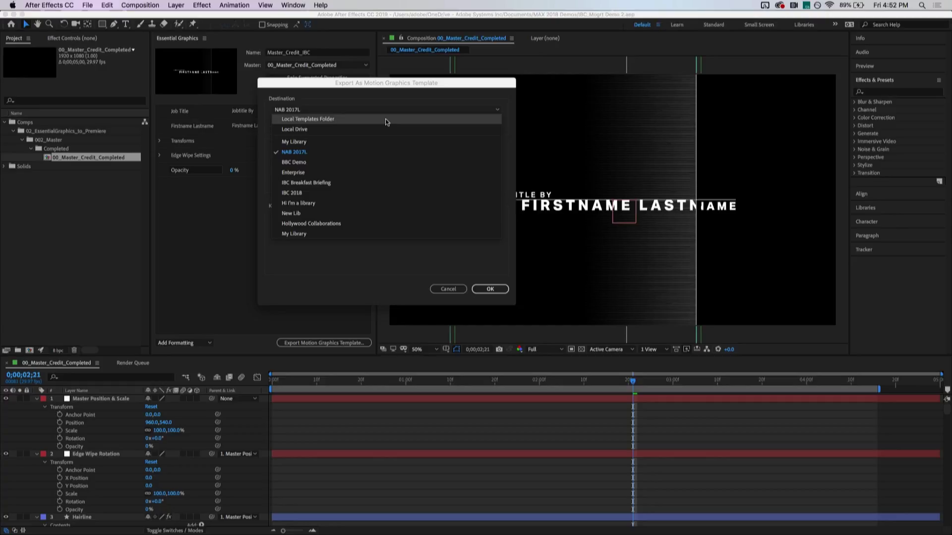
{"action": "left_click", "coordinate": [362, 194]}
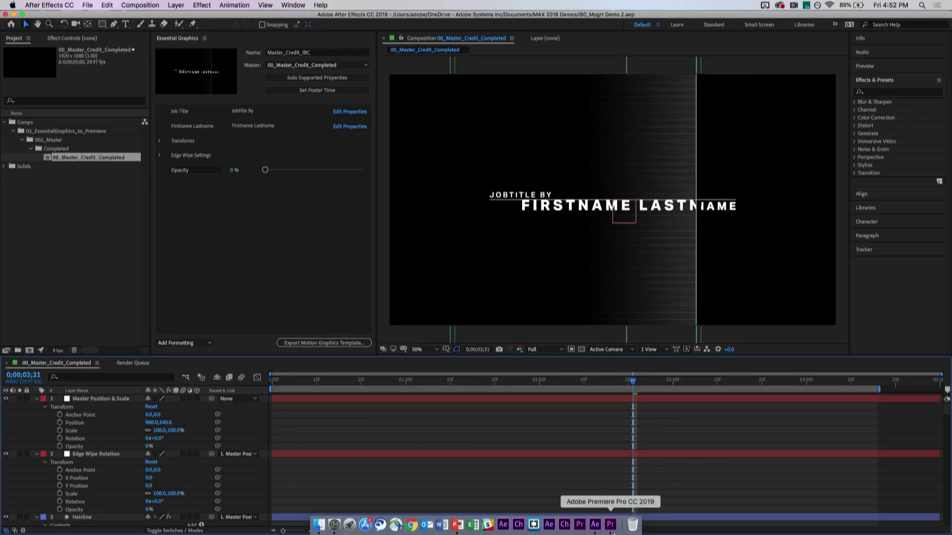
Step: Switch to Premiere Pro and maximise its window to full screen
{"action": "left_click", "coordinate": [612, 528]}
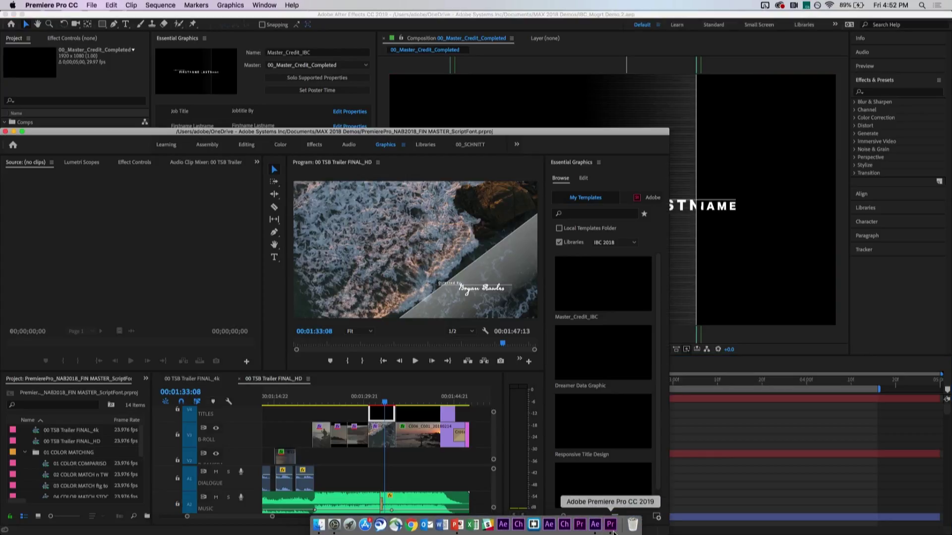
{"action": "left_click", "coordinate": [22, 132]}
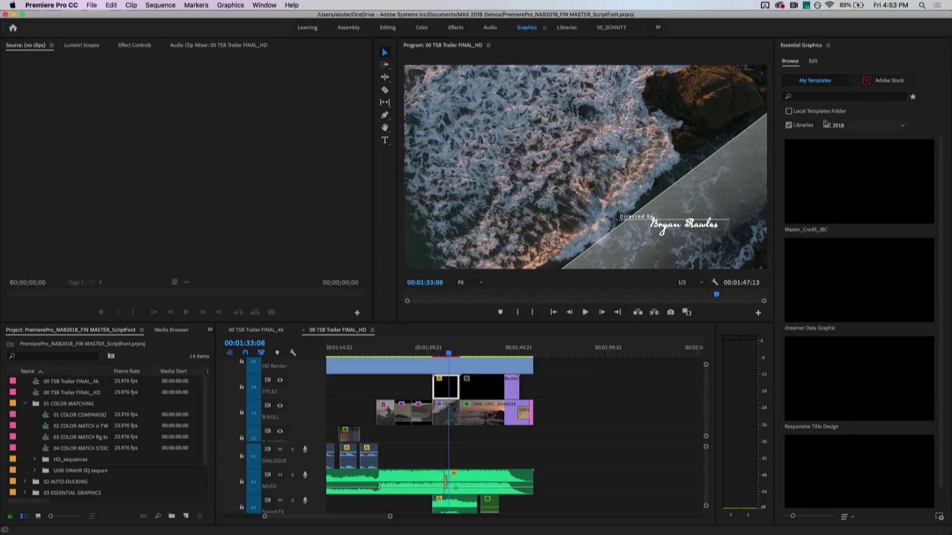
Step: Select Master_Credit_IBC, zoom the timeline out, and move the playhead to the Cinematography credit at 00:00:50:23
{"action": "left_click", "coordinate": [848, 215]}
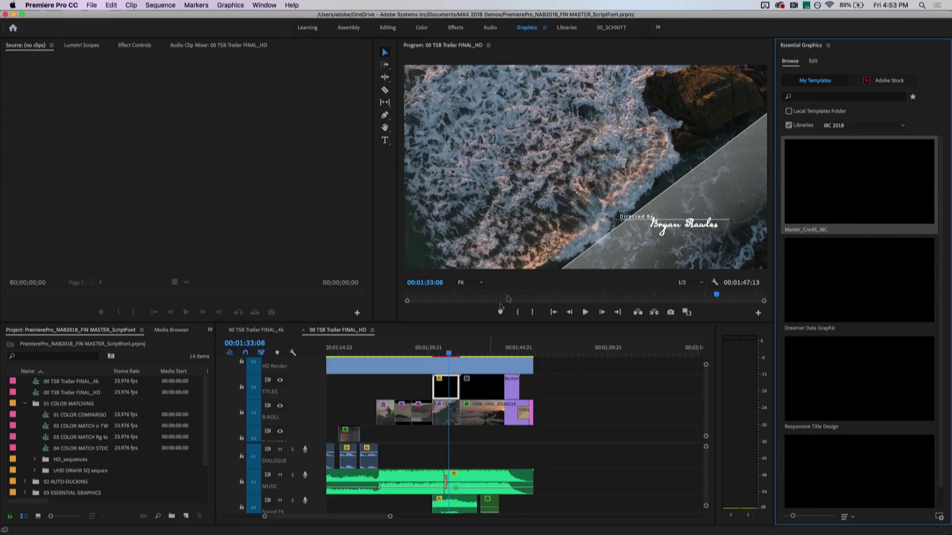
{"action": "left_click", "coordinate": [442, 353]}
{"action": "left_click_drag", "start_coordinate": [443, 353], "coordinate": [447, 353]}
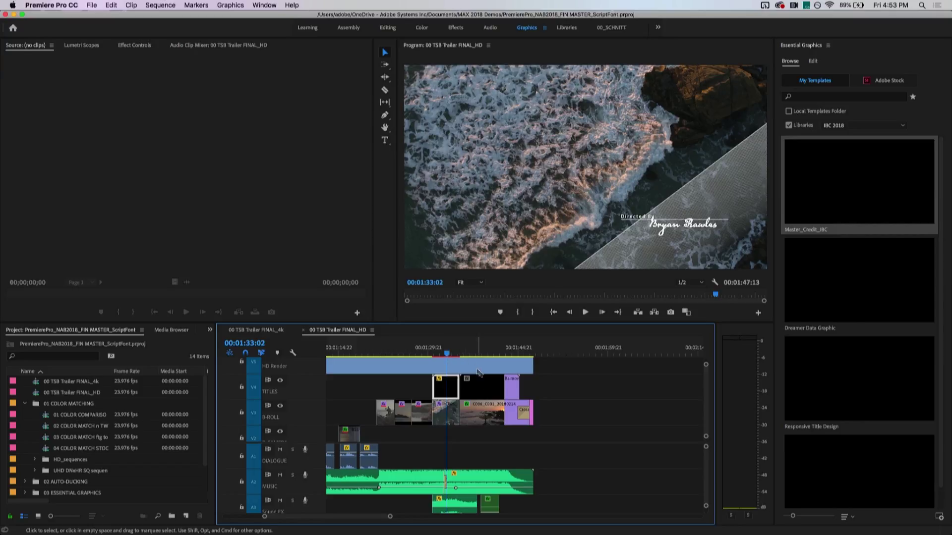
{"action": "left_click_drag", "start_coordinate": [859, 188], "coordinate": [443, 392]}
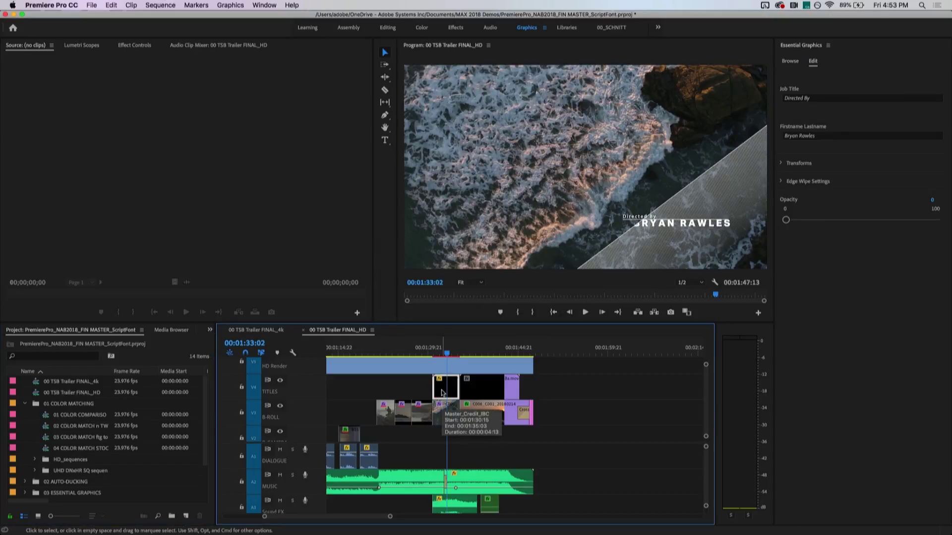
{"action": "key", "text": "minus"}
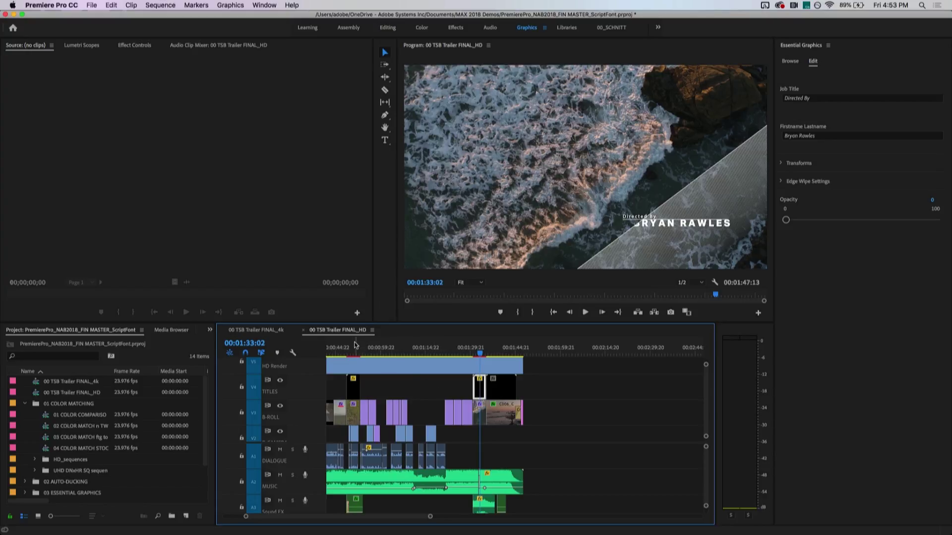
{"action": "left_click", "coordinate": [354, 348]}
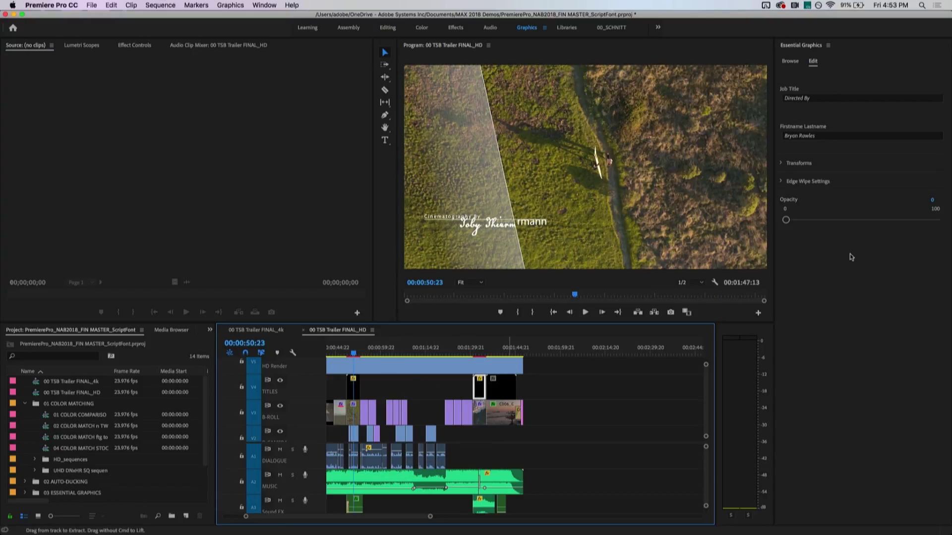
Step: Replace the Cinematography title and all matching graphics with Master_Credit_IBC, then preview it at 00:00:50:23
{"action": "left_click", "coordinate": [794, 61]}
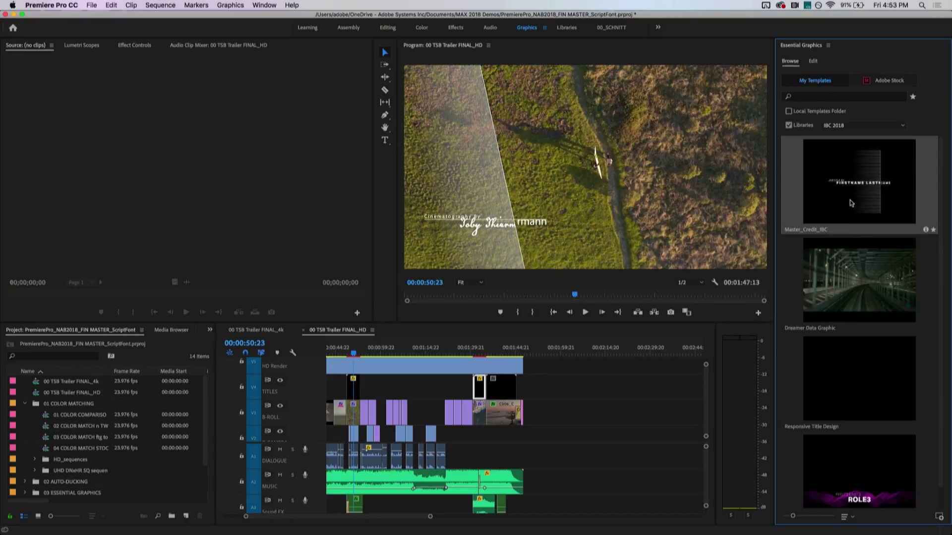
{"action": "left_click_drag", "start_coordinate": [852, 202], "coordinate": [353, 389]}
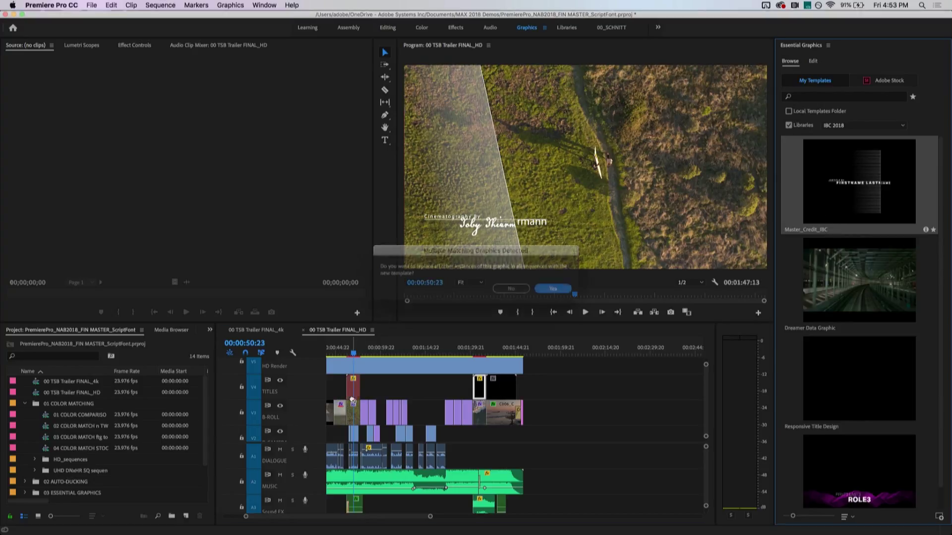
{"action": "left_click", "coordinate": [562, 288]}
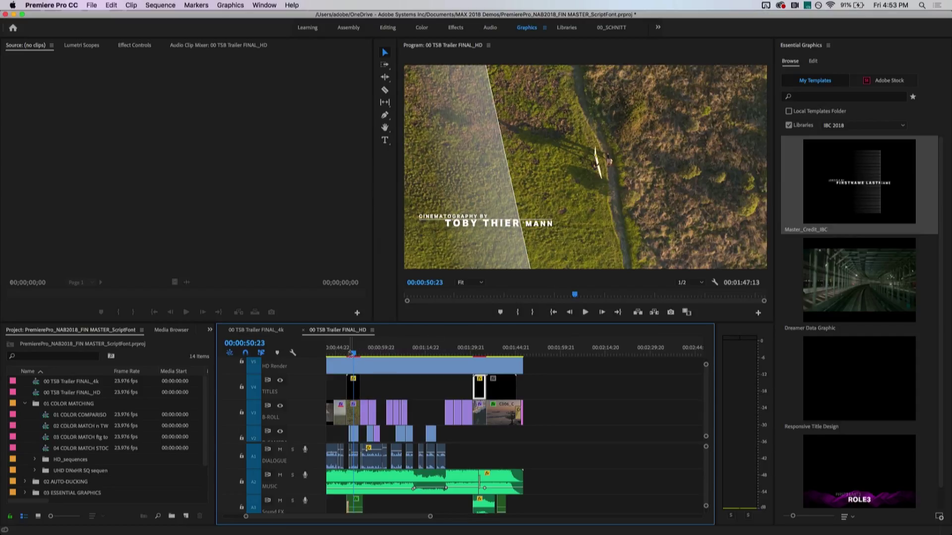
{"action": "left_click", "coordinate": [347, 353]}
{"action": "left_click_drag", "start_coordinate": [348, 354], "coordinate": [354, 354]}
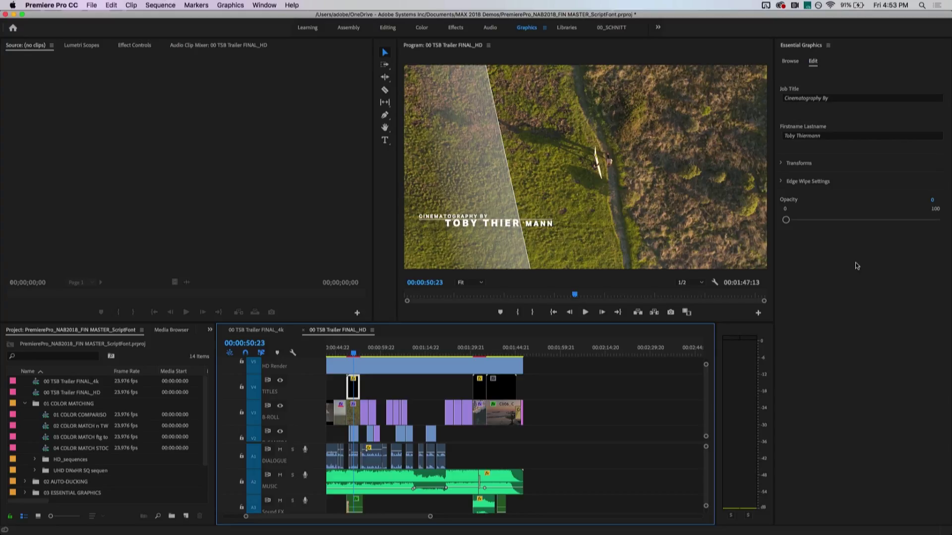
Step: Expand the Cinematography credit's Transforms and raise Master Position X from 460 to about 650
{"action": "left_click", "coordinate": [846, 111]}
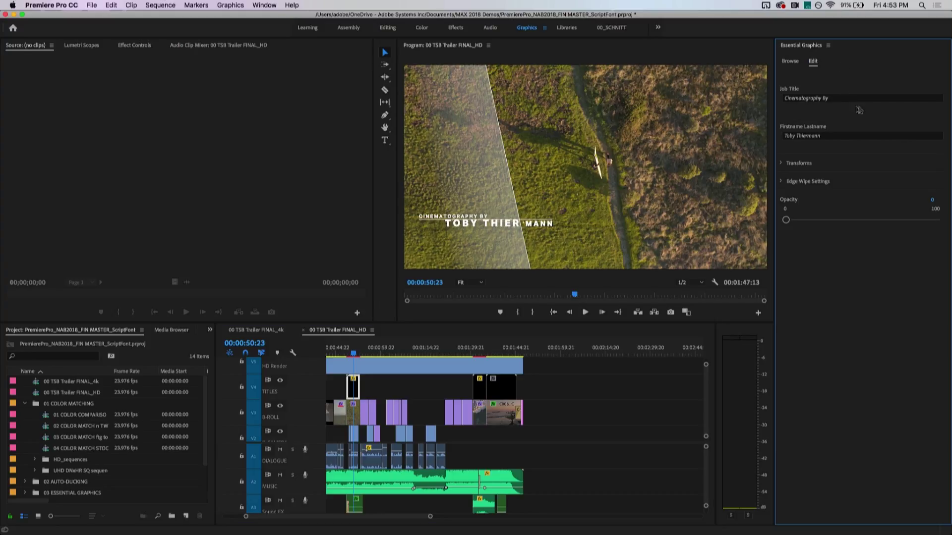
{"action": "left_click", "coordinate": [844, 139]}
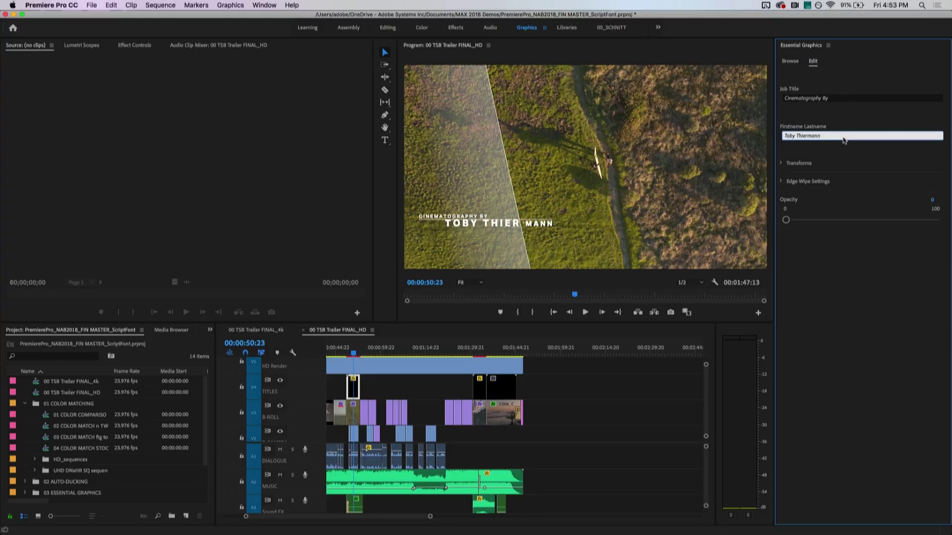
{"action": "left_click", "coordinate": [783, 163]}
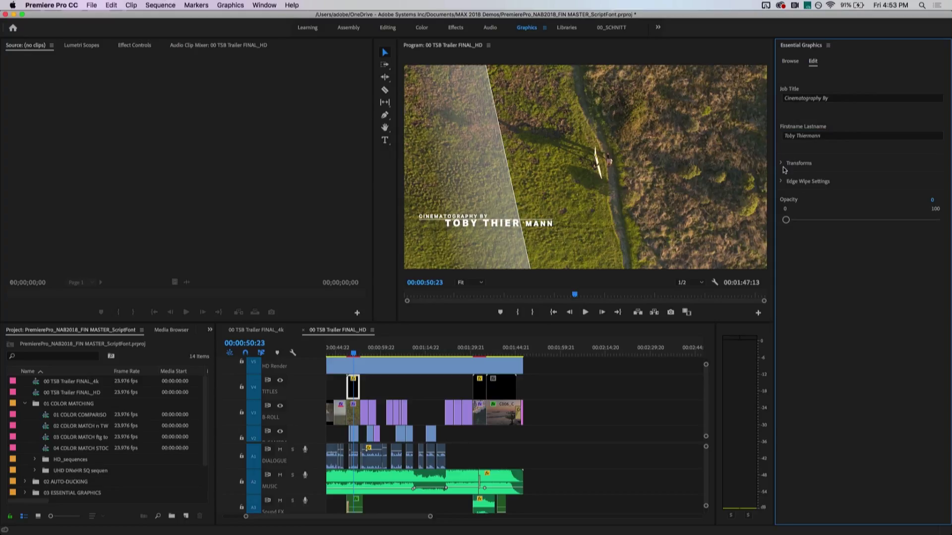
{"action": "left_click", "coordinate": [784, 164]}
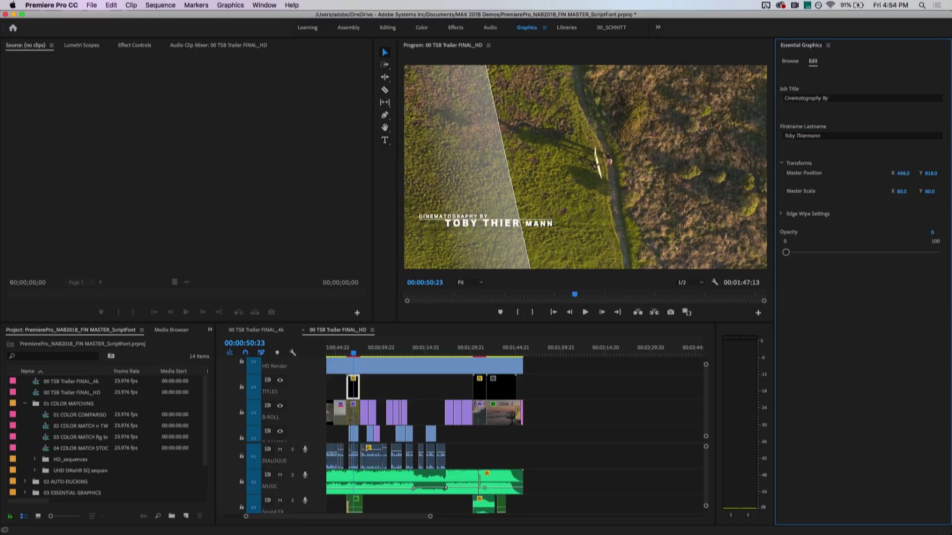
{"action": "left_click_drag", "start_coordinate": [903, 173], "coordinate": [907, 174]}
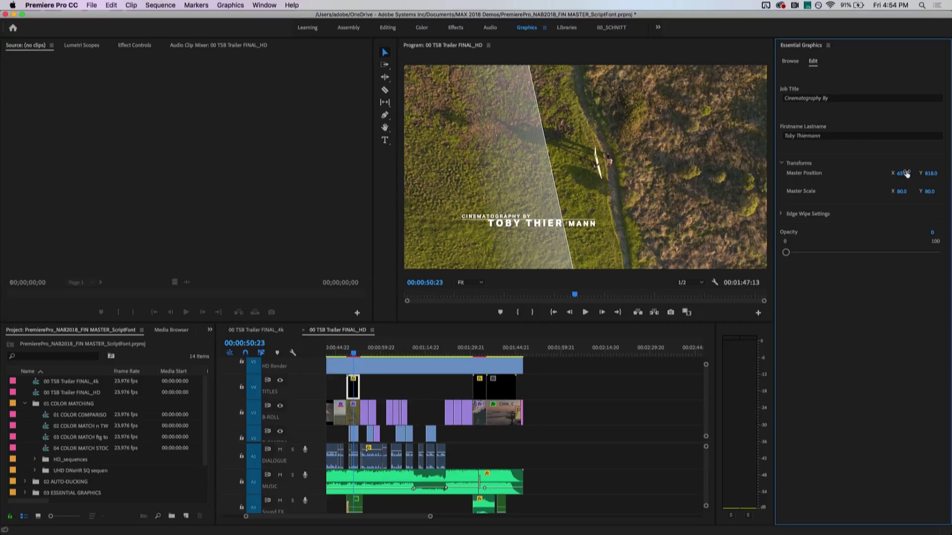
Step: Browse templates from the Local Templates Folder only, with the IBC 2018 library unchecked
{"action": "left_click", "coordinate": [791, 62]}
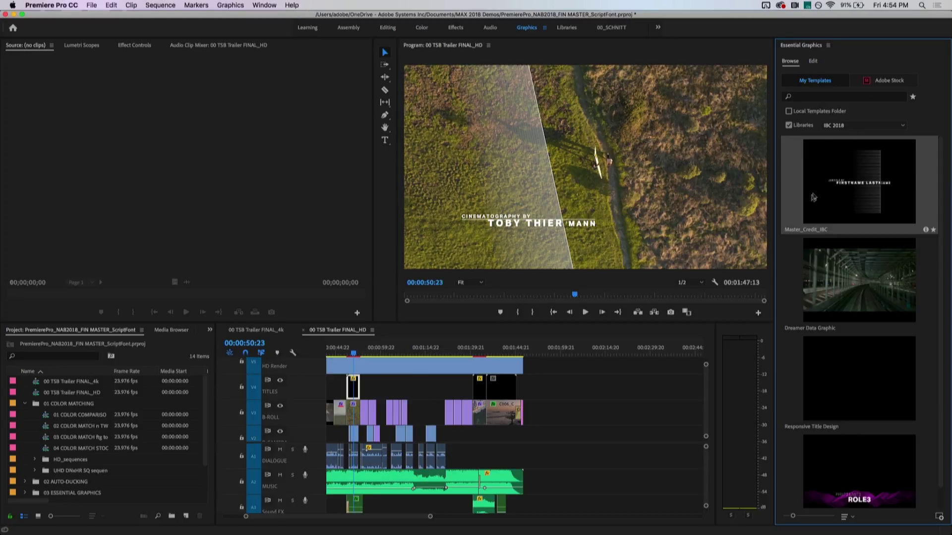
{"action": "left_click", "coordinate": [805, 112]}
{"action": "left_click", "coordinate": [803, 125]}
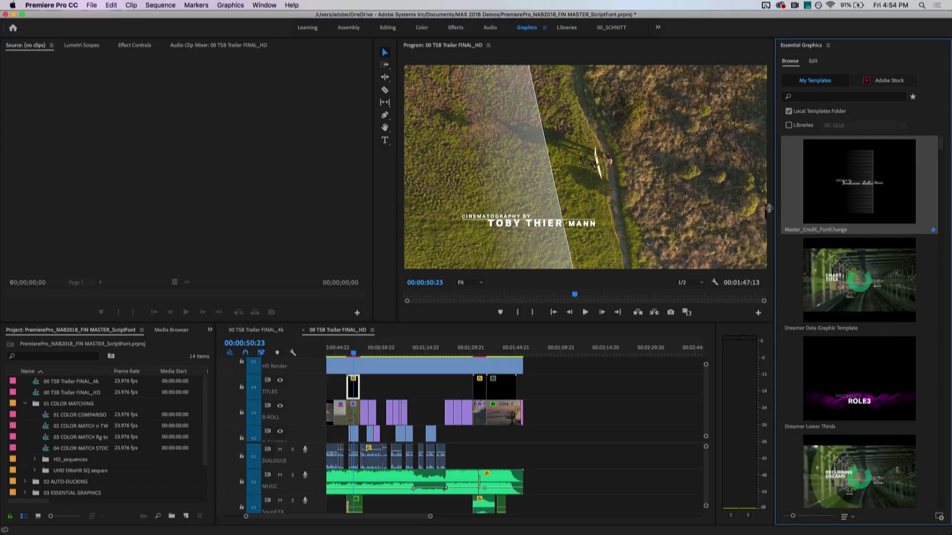
Step: Widen the Essential Graphics panel and scroll through the templates shown as a named list
{"action": "left_click_drag", "start_coordinate": [775, 212], "coordinate": [669, 213]}
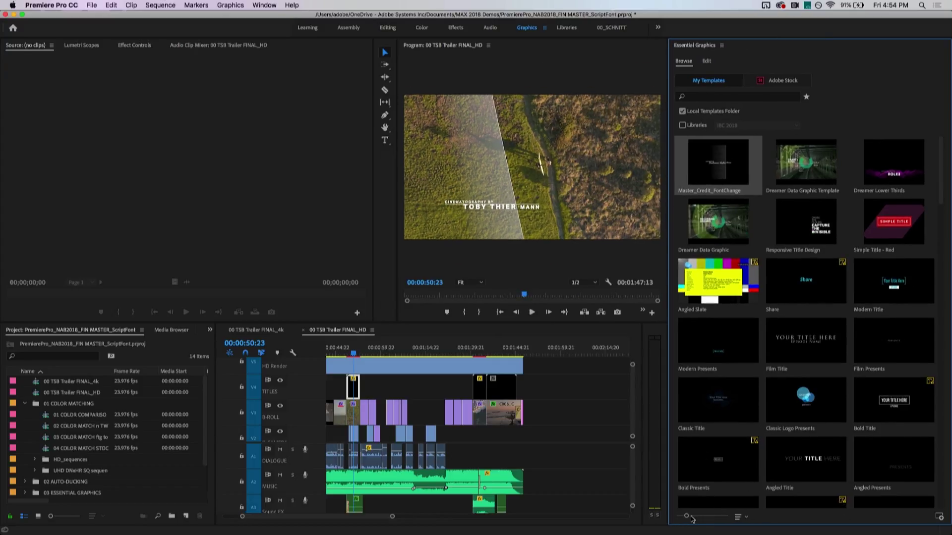
{"action": "left_click", "coordinate": [676, 518]}
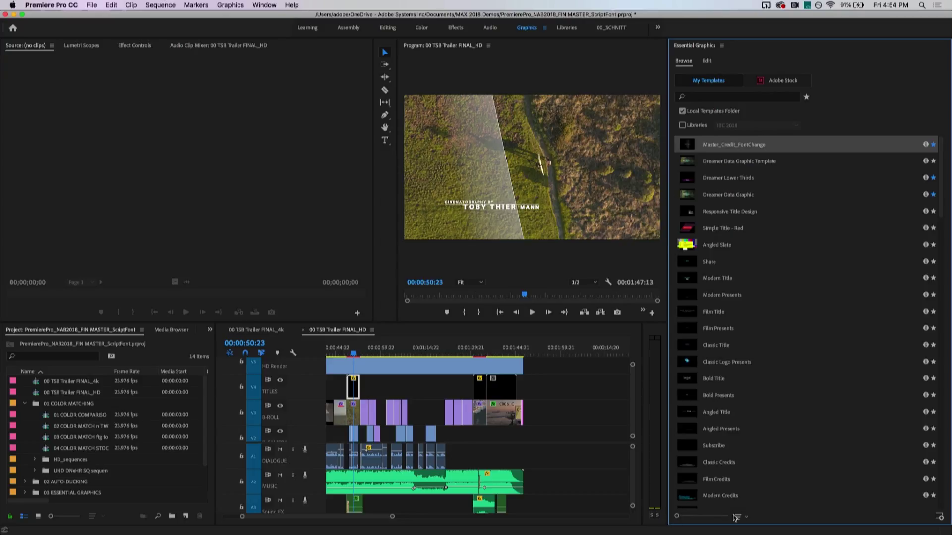
{"action": "scroll", "coordinate": [790, 409], "scroll_direction": "down", "scroll_amount": 10}
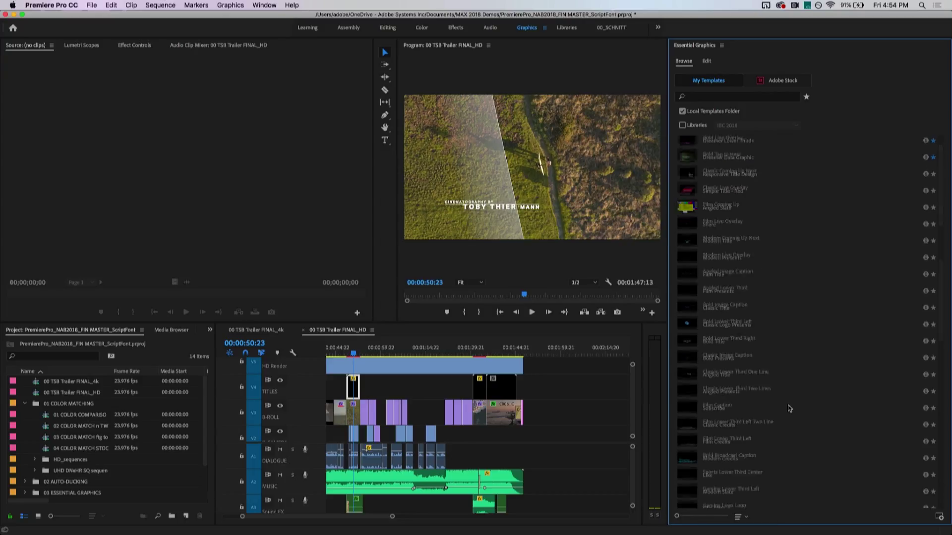
{"action": "scroll", "coordinate": [790, 408], "scroll_direction": "down", "scroll_amount": 8}
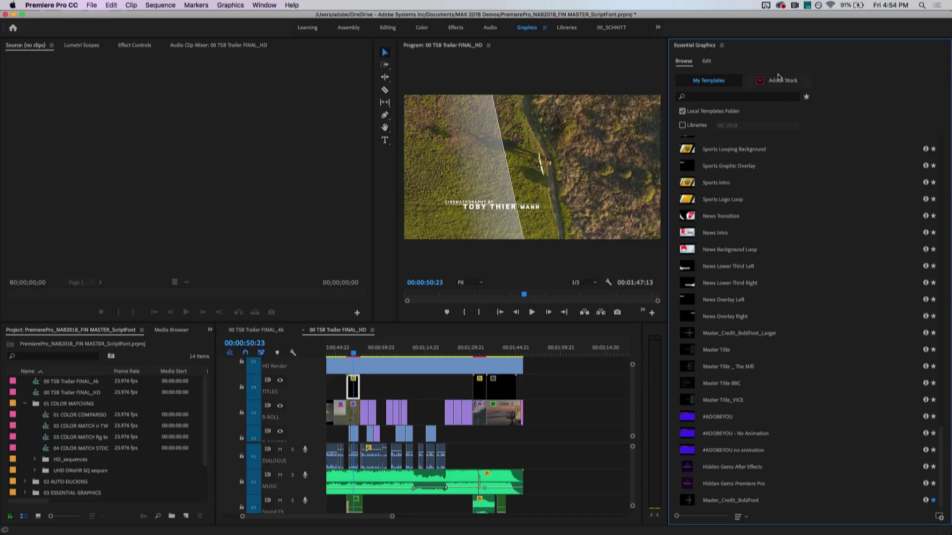
{"action": "left_click", "coordinate": [778, 80]}
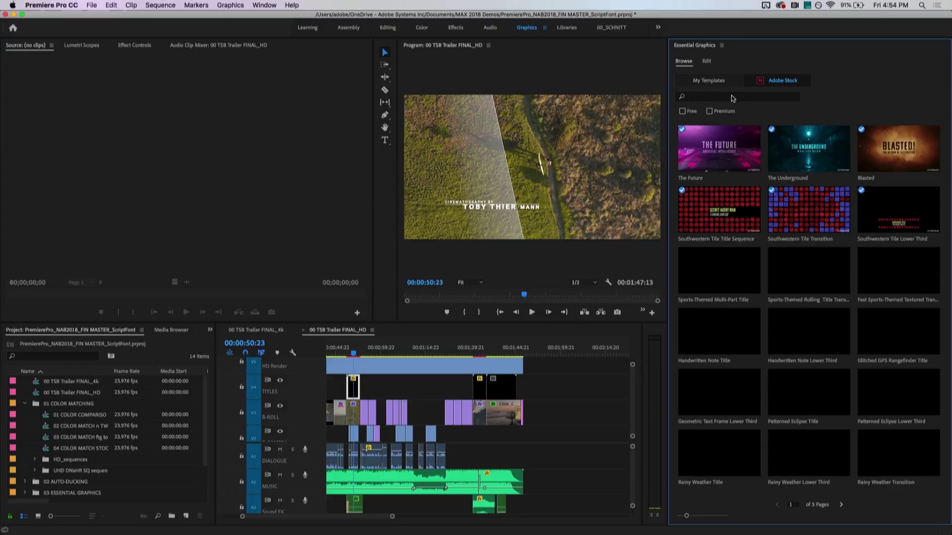
Step: Search the Adobe Stock templates for 'lower third'
{"action": "left_click", "coordinate": [725, 98]}
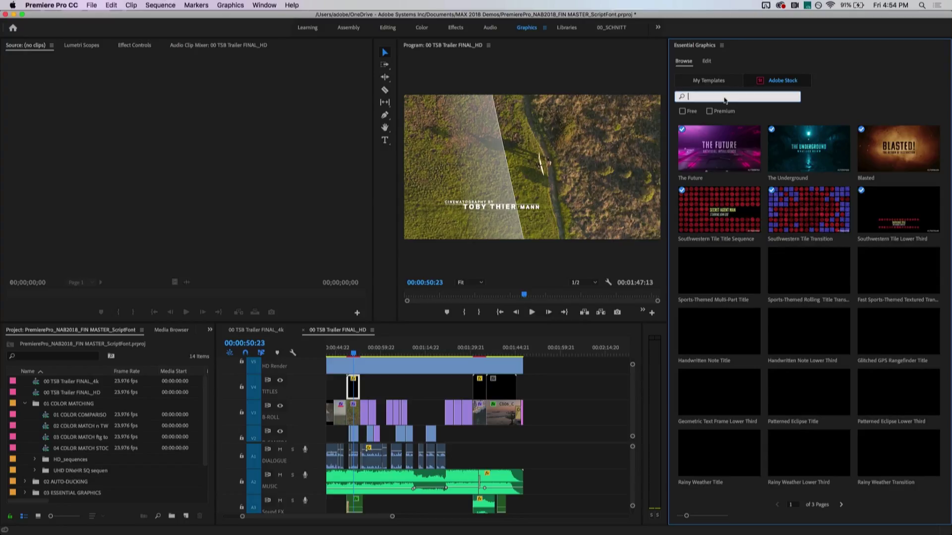
{"action": "type", "text": "hird"}
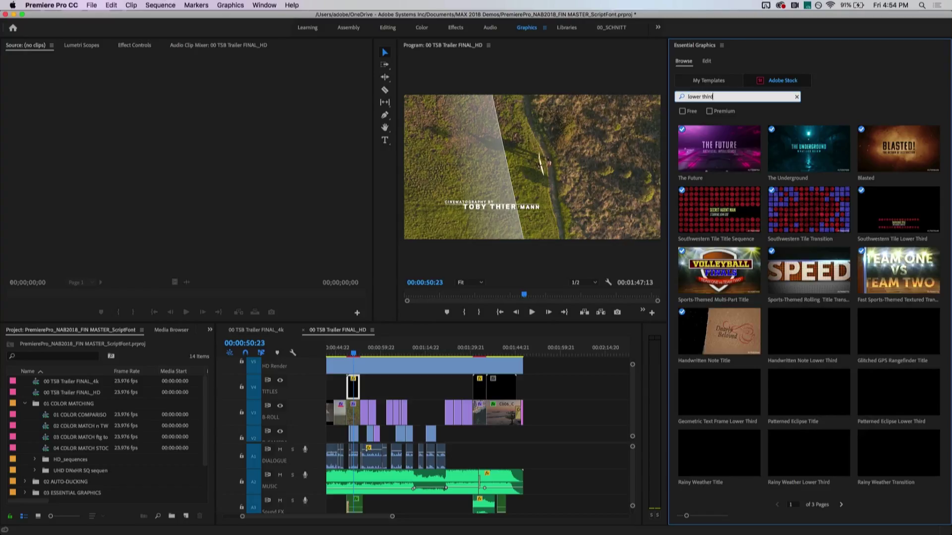
{"action": "key", "text": "Return"}
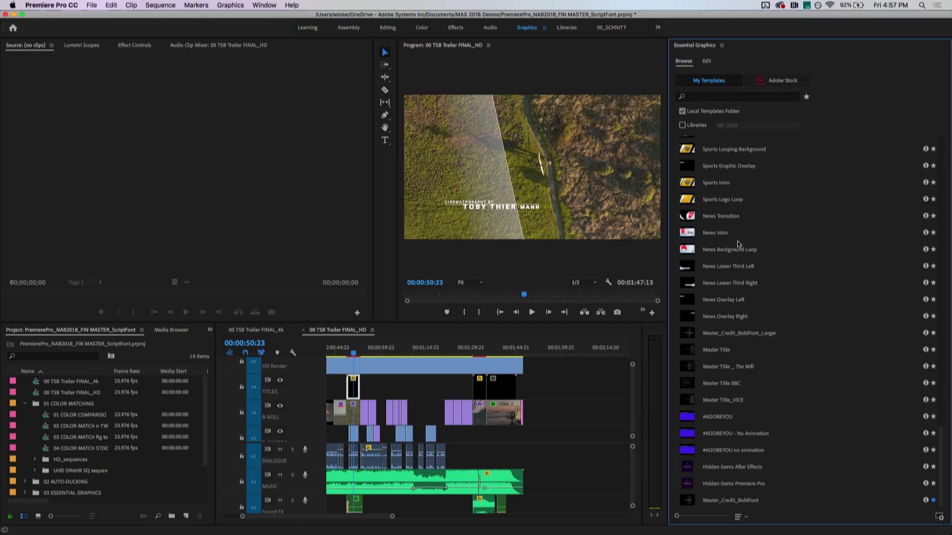
Step: Find 'bold title', place it on track V4, and sync its Bebas Neue Regular font from Adobe
{"action": "left_click", "coordinate": [714, 95]}
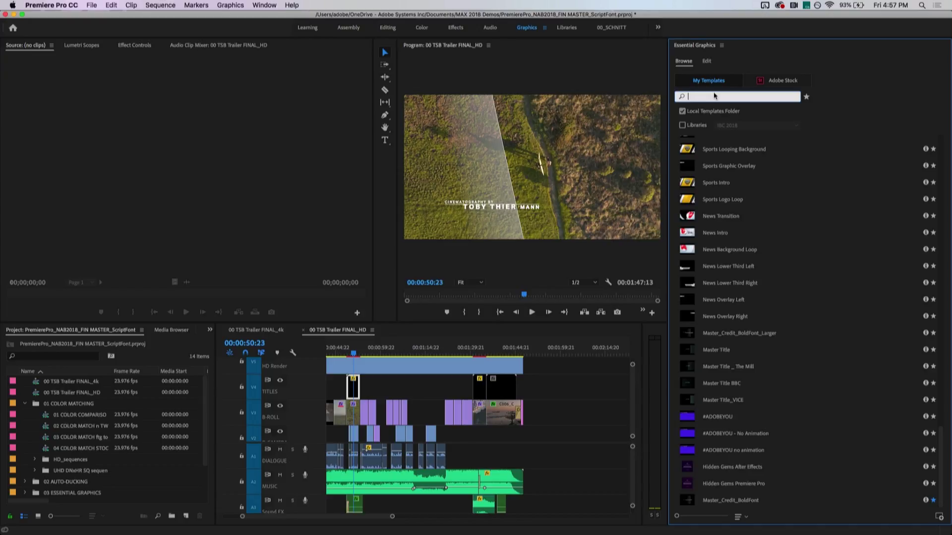
{"action": "type", "text": "bold title"}
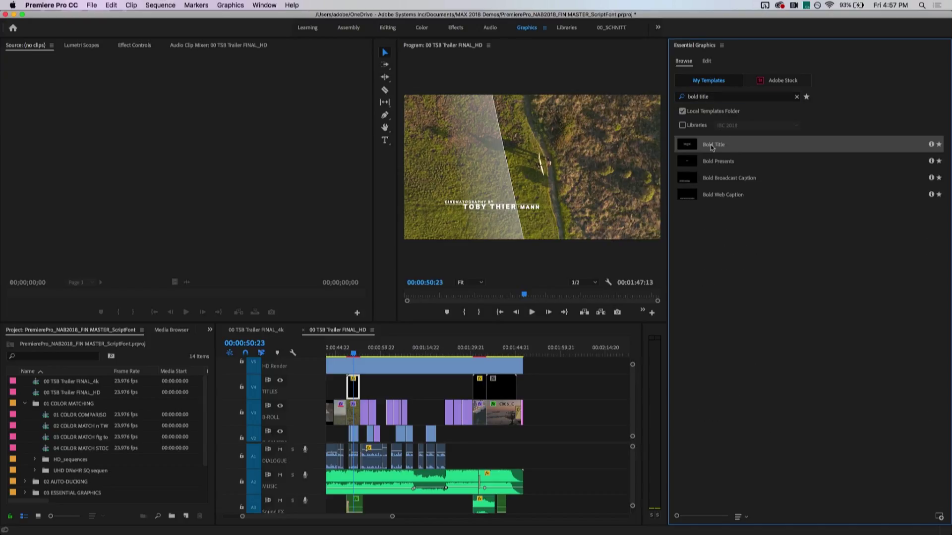
{"action": "left_click_drag", "start_coordinate": [689, 166], "coordinate": [390, 392]}
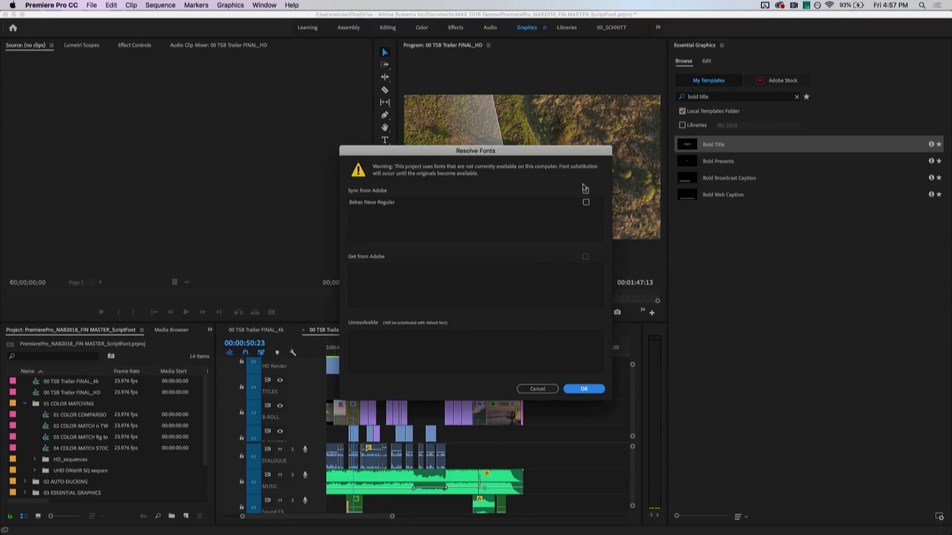
{"action": "left_click", "coordinate": [586, 192]}
{"action": "left_click", "coordinate": [585, 391]}
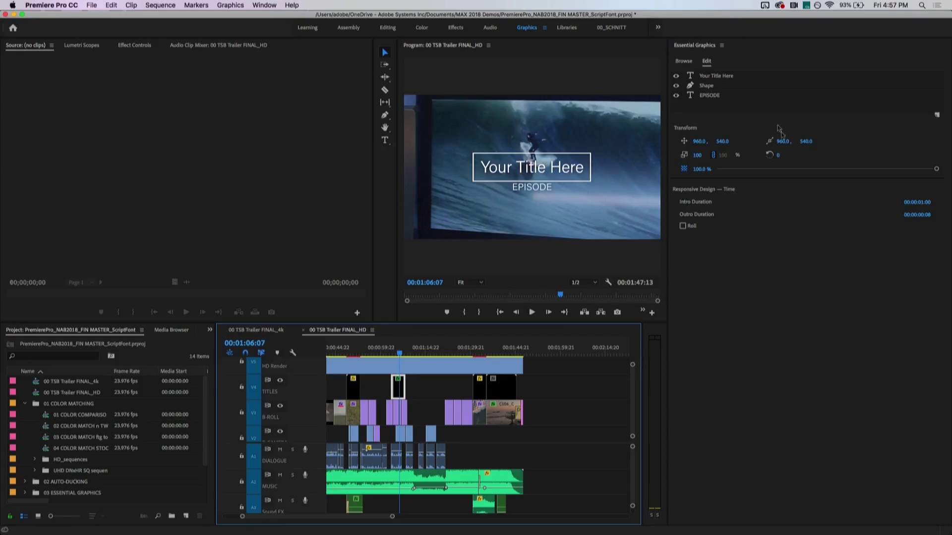
Step: Select the Bold Title graphic's text and Shape layers in Essential Graphics
{"action": "left_click", "coordinate": [752, 81]}
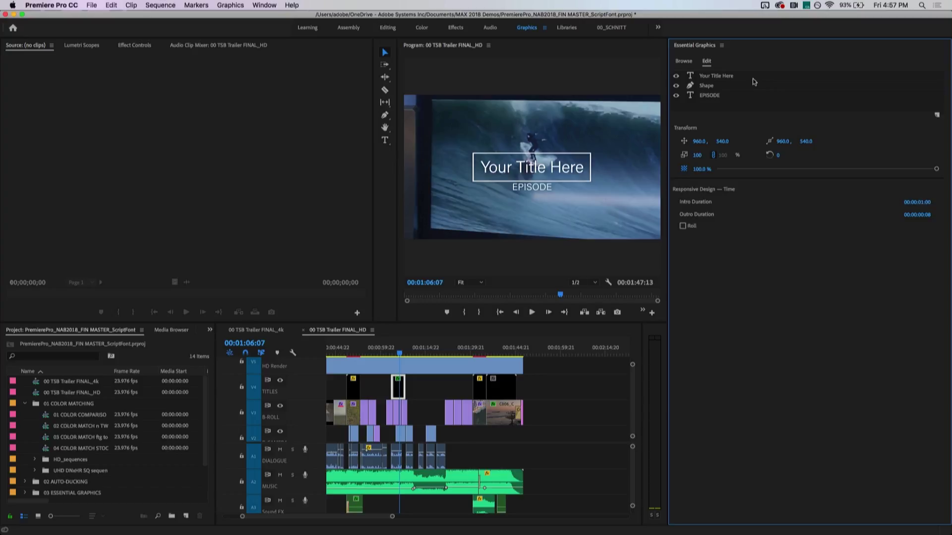
{"action": "left_click", "coordinate": [752, 78]}
{"action": "left_click", "coordinate": [749, 91]}
{"action": "left_click", "coordinate": [739, 87]}
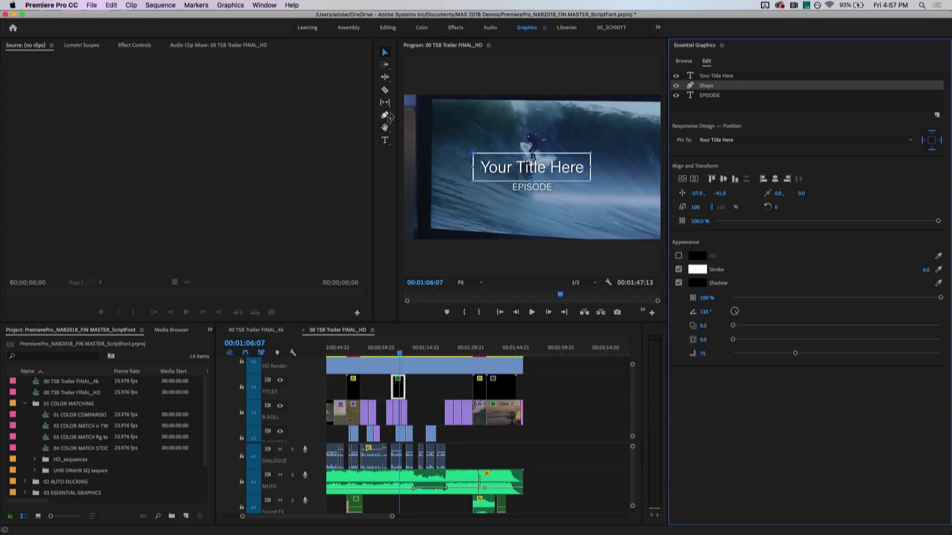
Step: Replace 'Your Title Here' with 'Hello IBC!' in the Program Monitor and deselect the title
{"action": "left_click", "coordinate": [385, 140]}
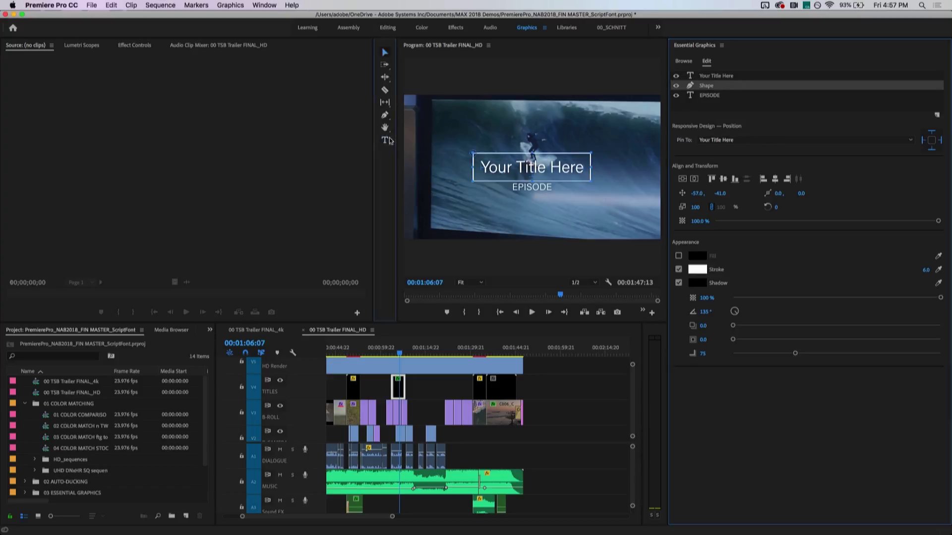
{"action": "left_click", "coordinate": [528, 167]}
{"action": "key", "text": "super+a"}
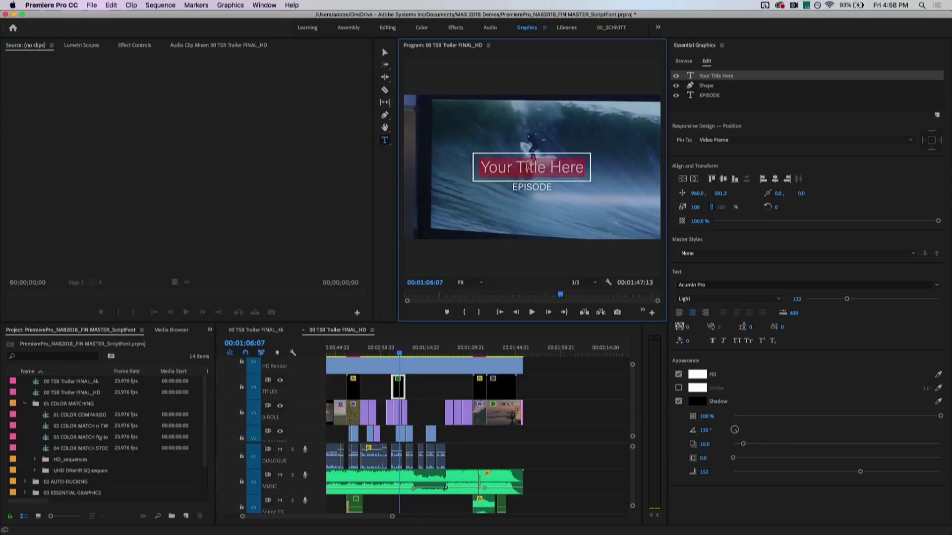
{"action": "type", "text": "Hello IBC!"}
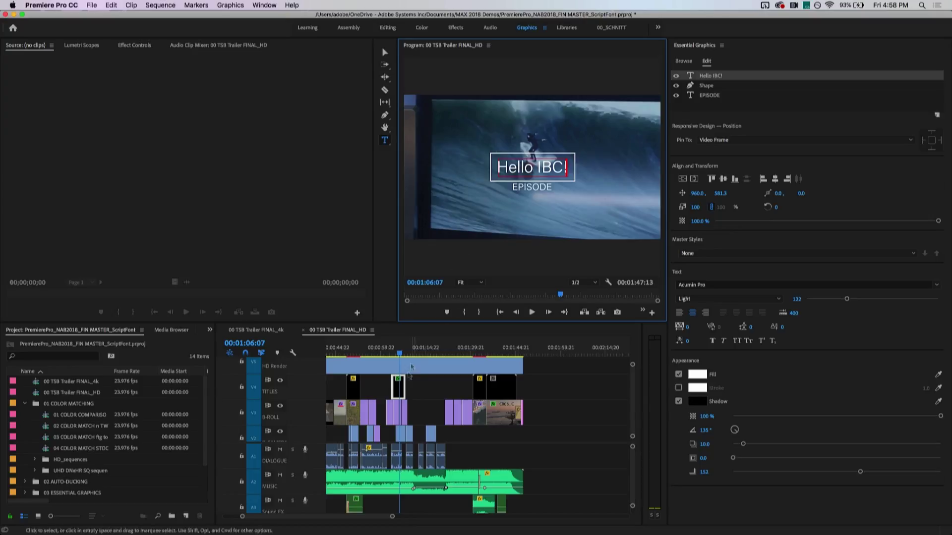
{"action": "left_click", "coordinate": [420, 386]}
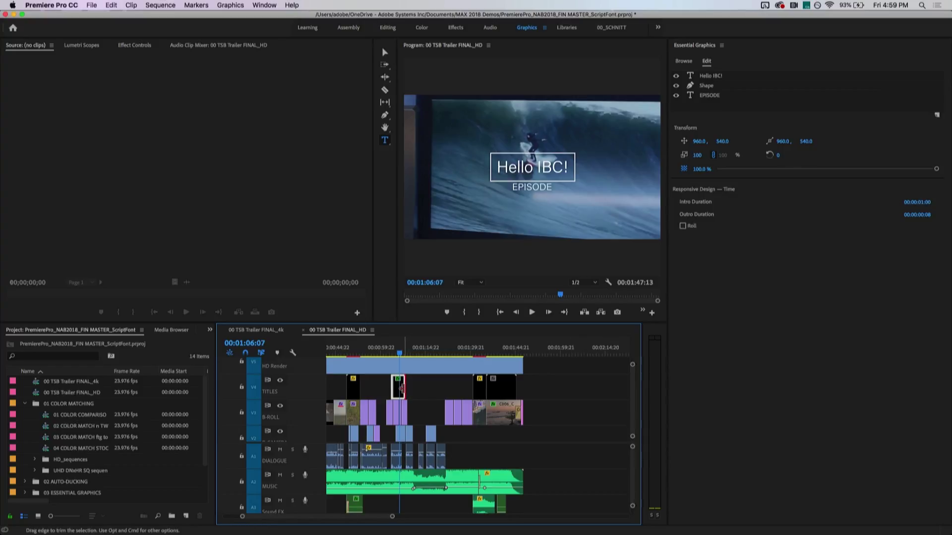
Step: Extend the Hello IBC! clip, preview it with J/L/K playback, then select the V4 title at 01:31:12
{"action": "left_click_drag", "start_coordinate": [404, 386], "coordinate": [461, 387]}
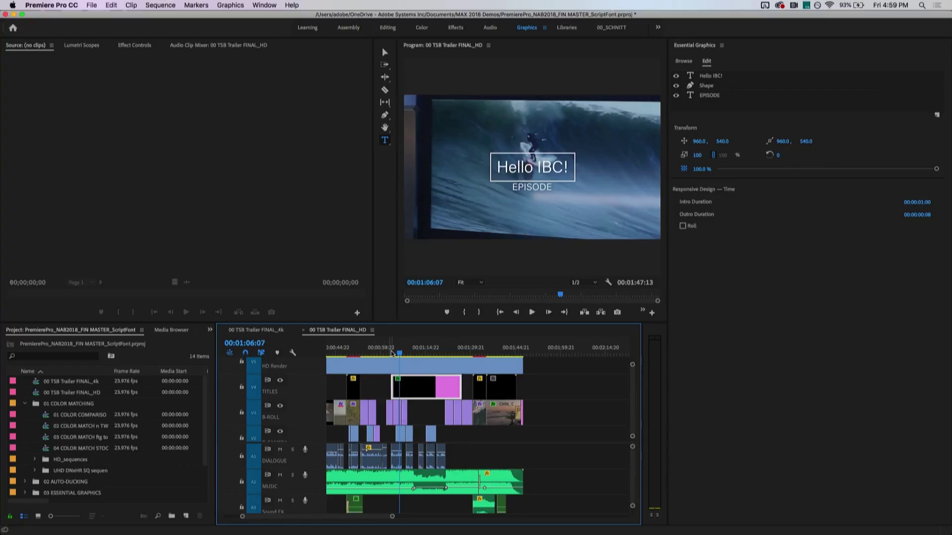
{"action": "left_click", "coordinate": [392, 354]}
{"action": "key", "text": "j"}
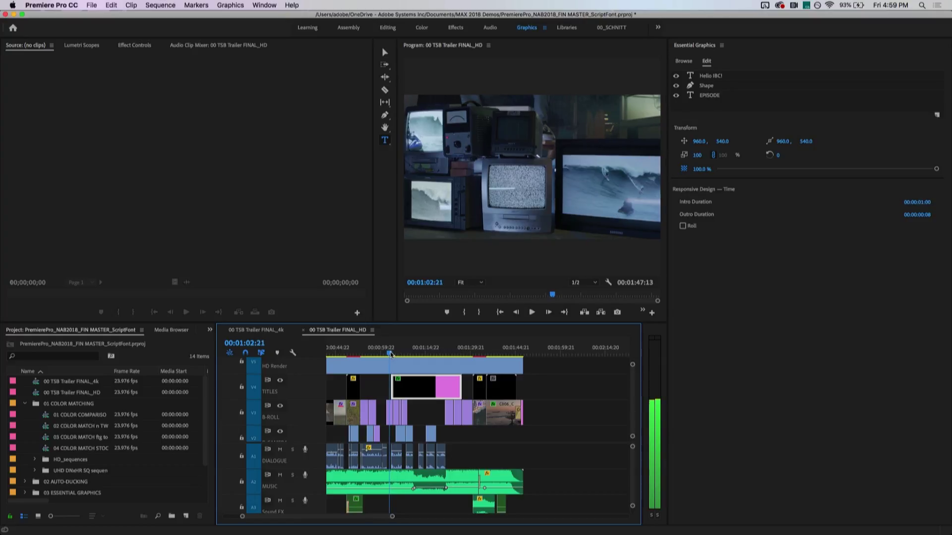
{"action": "key", "text": "l"}
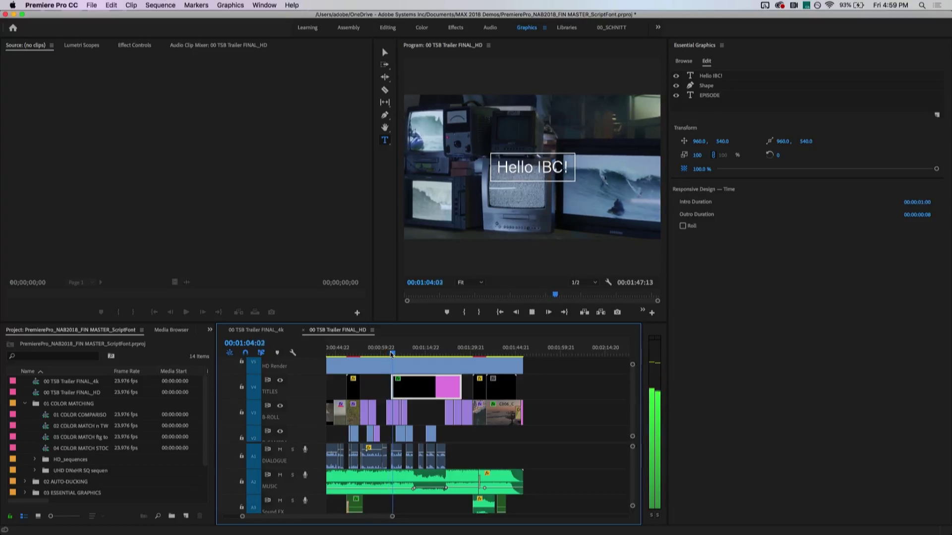
{"action": "key", "text": "k"}
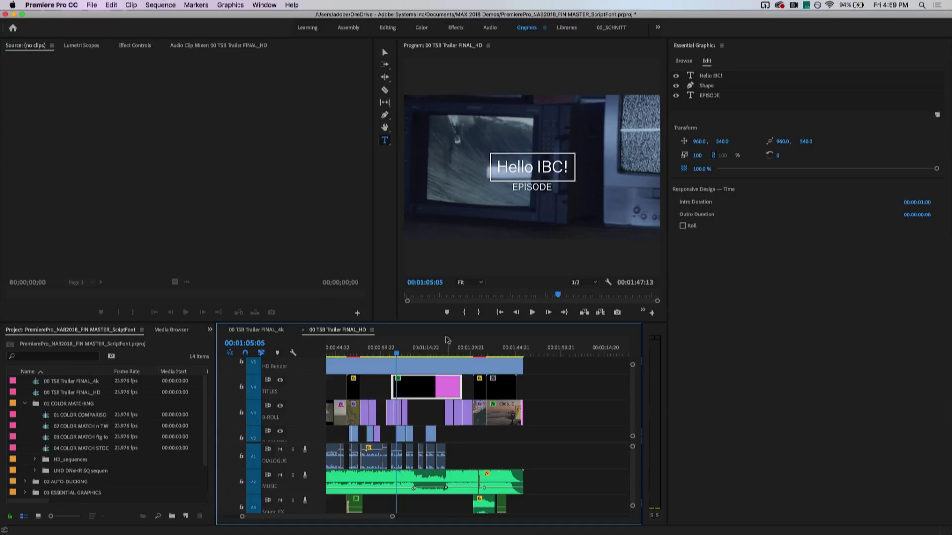
{"action": "left_click", "coordinate": [475, 353]}
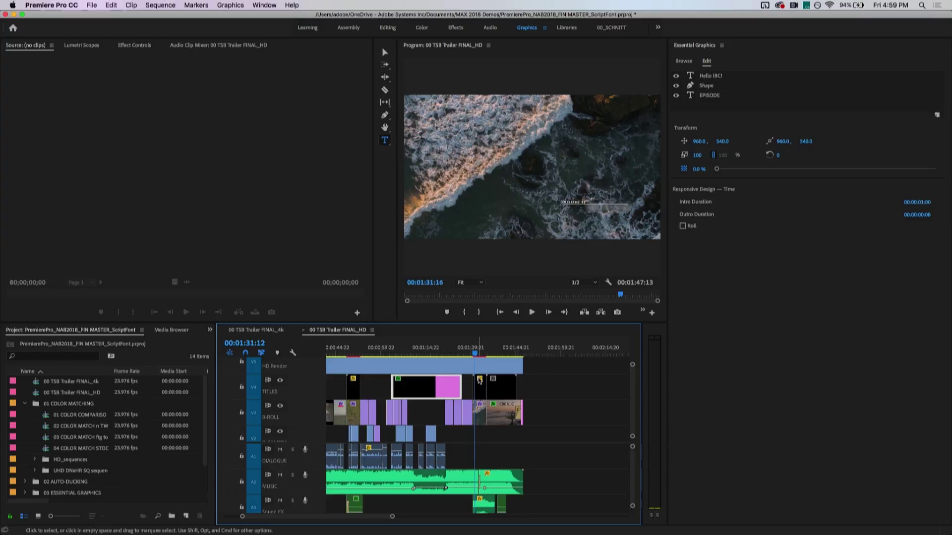
{"action": "left_click", "coordinate": [479, 386]}
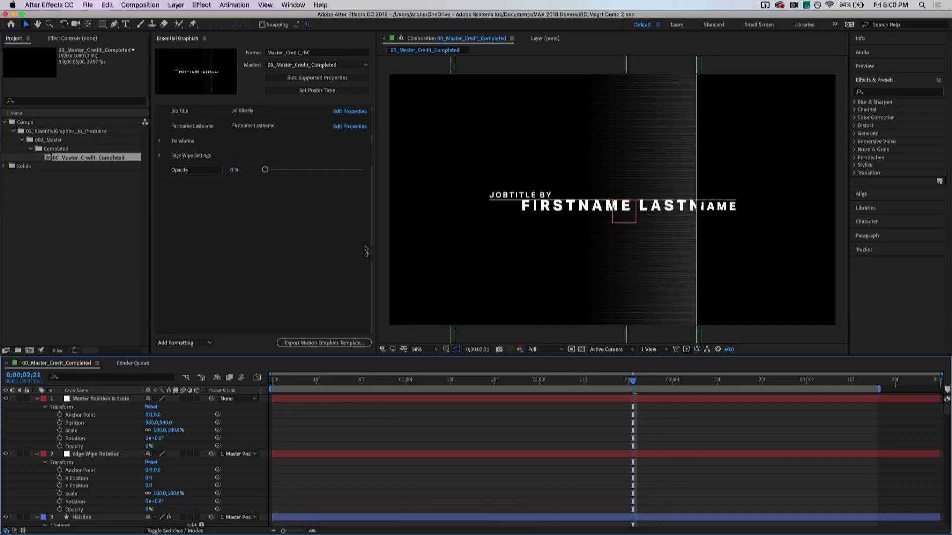
Step: Enable Font, Font Size and Faux Styles in Job Title's Source Text Properties
{"action": "left_click", "coordinate": [348, 113]}
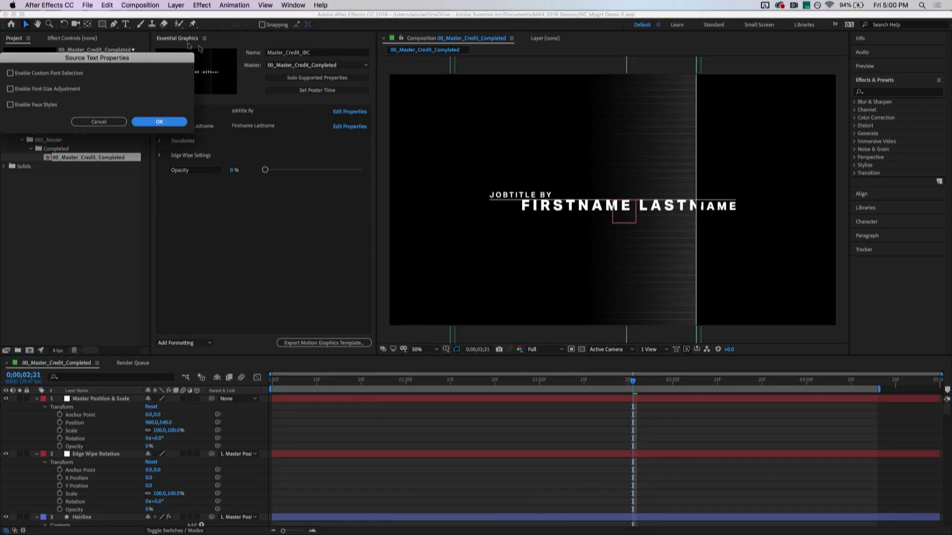
{"action": "left_click_drag", "start_coordinate": [132, 62], "coordinate": [455, 142]}
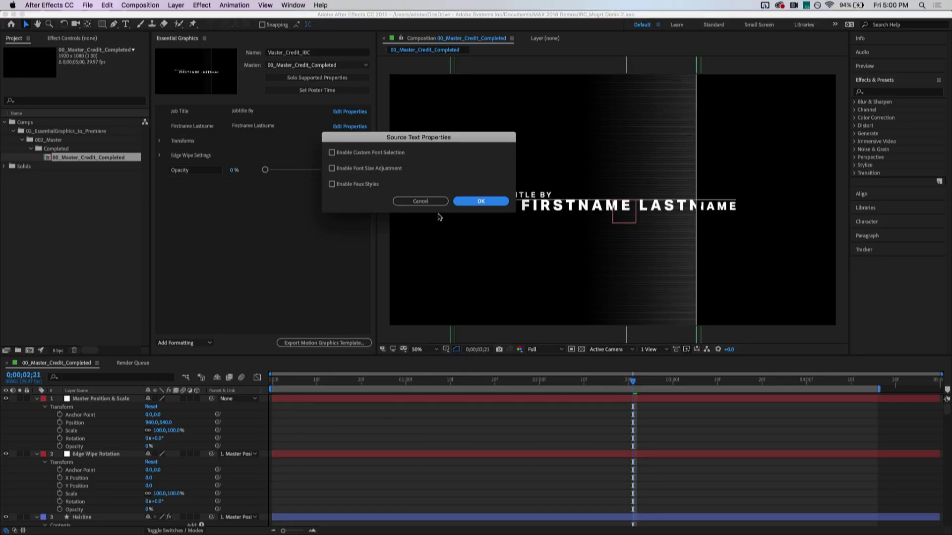
{"action": "left_click", "coordinate": [386, 153]}
{"action": "left_click", "coordinate": [383, 169]}
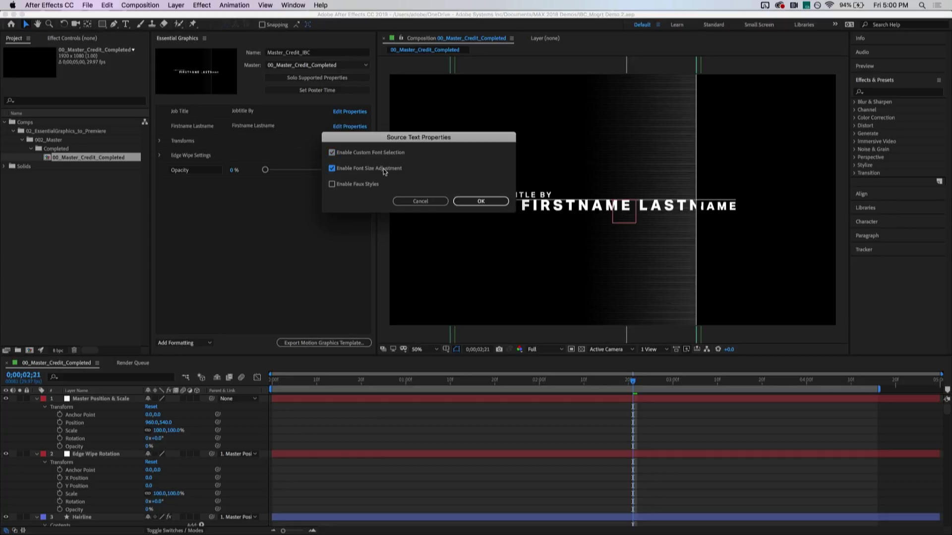
{"action": "left_click", "coordinate": [371, 185]}
{"action": "left_click", "coordinate": [463, 201]}
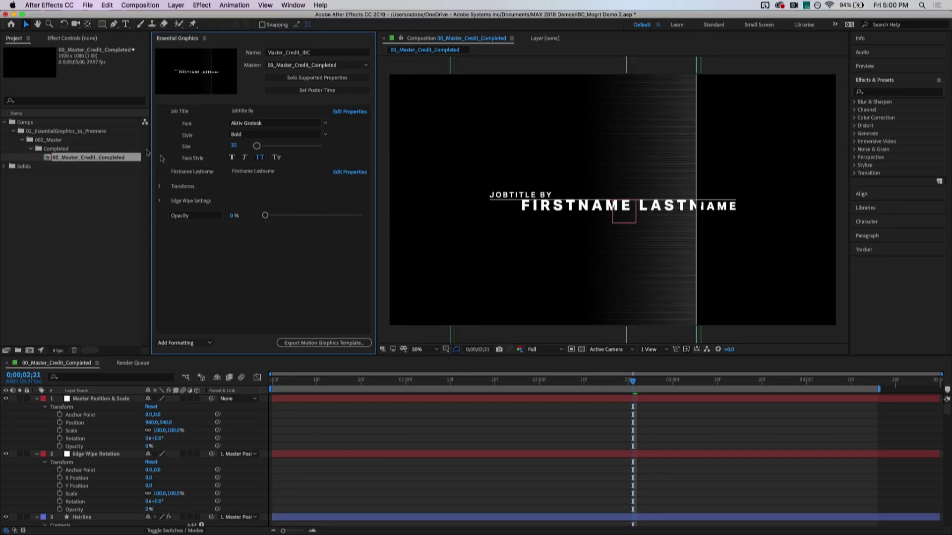